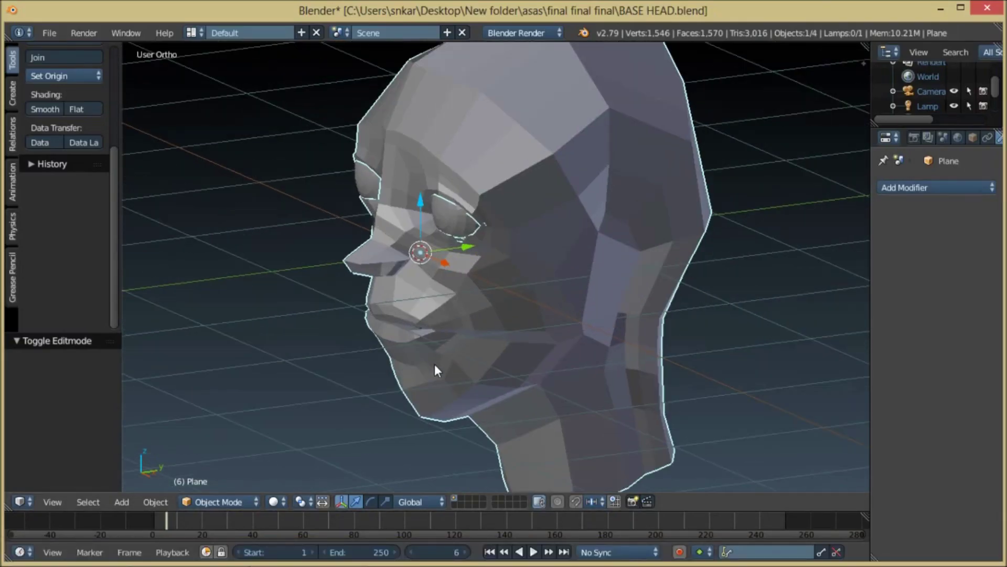
Step: Examine the finished head mesh from several angles, comparing its surface with its face topology in Edit Mode
middle_click_drag(411, 398, 450, 371)
middle_click_drag(604, 284, 535, 309)
key("Tab")
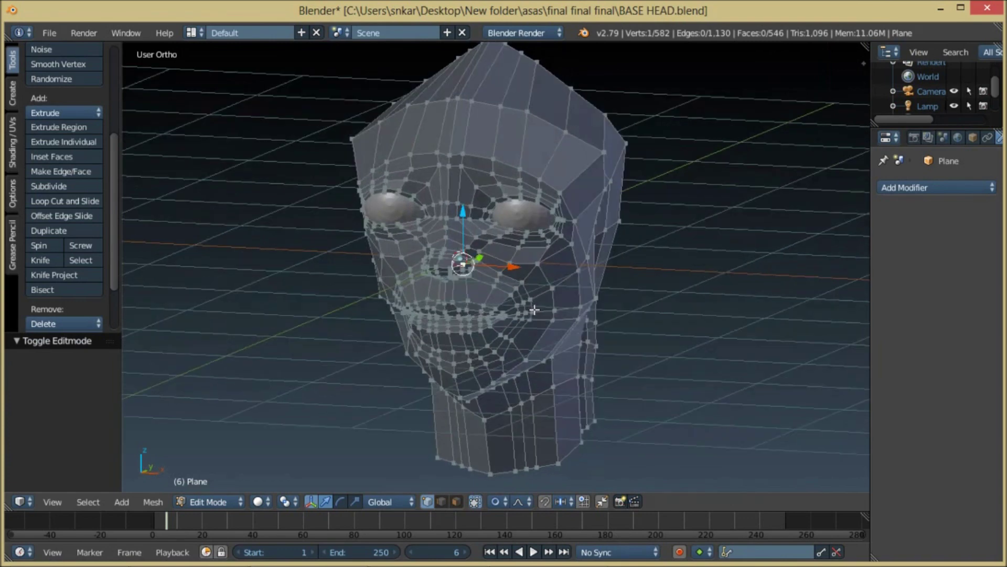
scroll(534, 310, "up", 5)
middle_click_drag(558, 231, 471, 299, "shift")
scroll(554, 271, "down", 4)
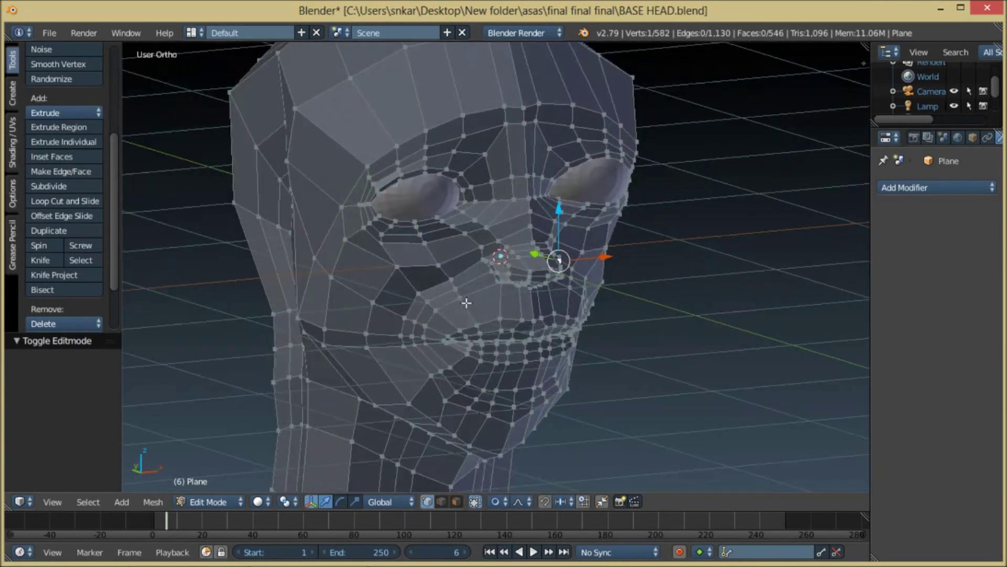
middle_click_drag(615, 328, 514, 324)
scroll(514, 324, "down", 2)
scroll(513, 331, "up", 2)
scroll(519, 325, "up", 2)
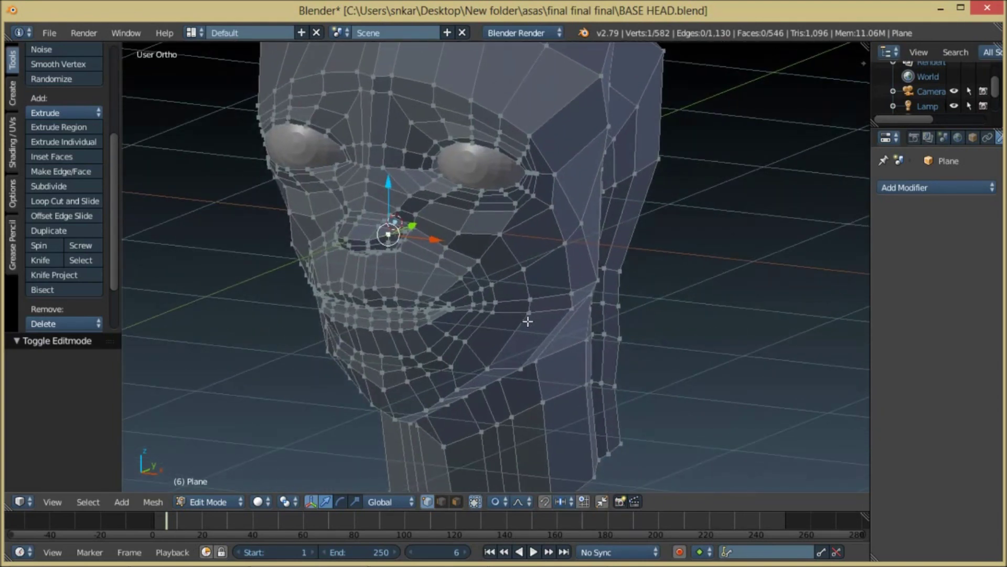
middle_click_drag(553, 332, 563, 300)
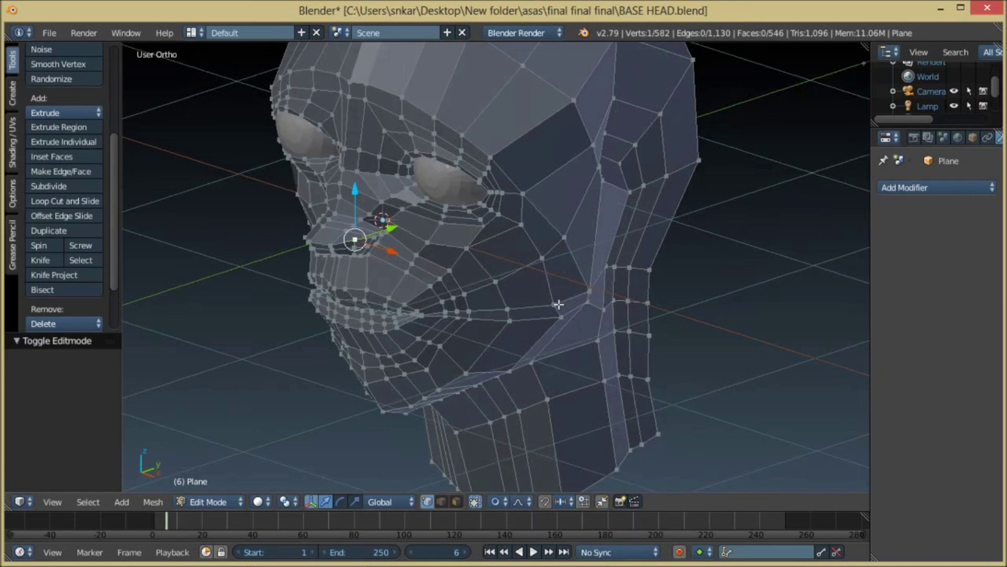
key("Tab")
middle_click_drag(432, 263, 479, 257)
scroll(478, 255, "down", 1)
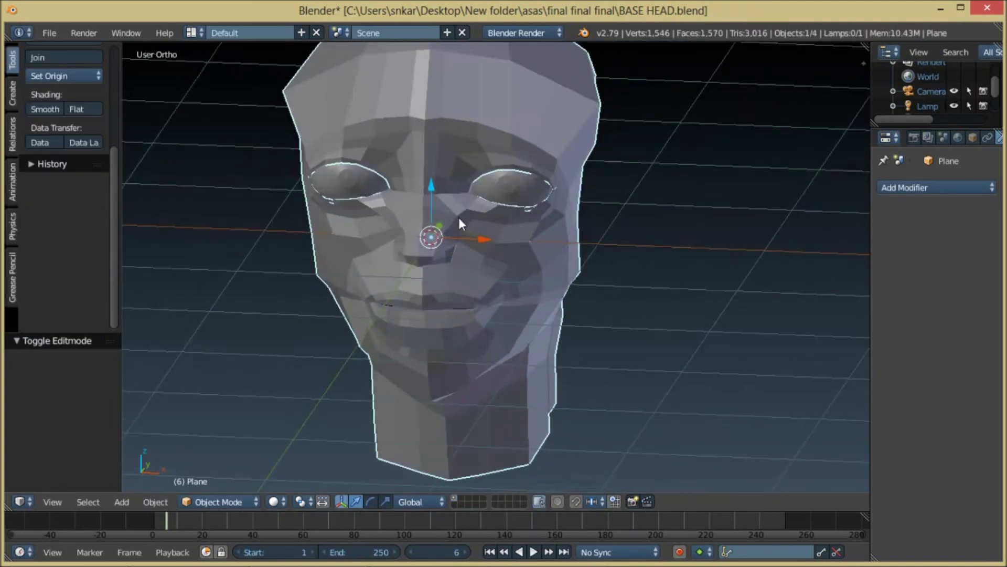
middle_click_drag(459, 218, 441, 247, "shift")
key("Tab")
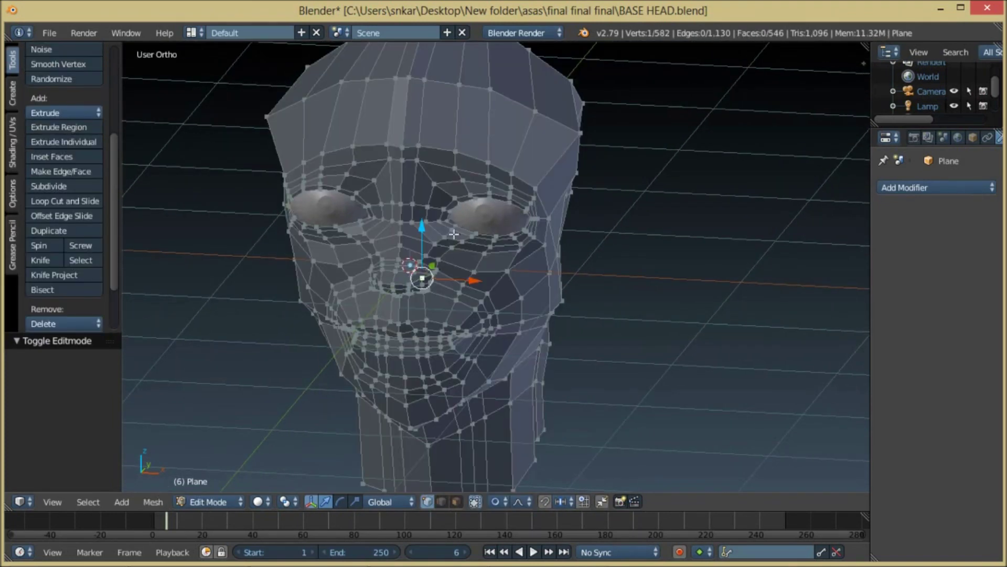
middle_click_drag(581, 280, 457, 280)
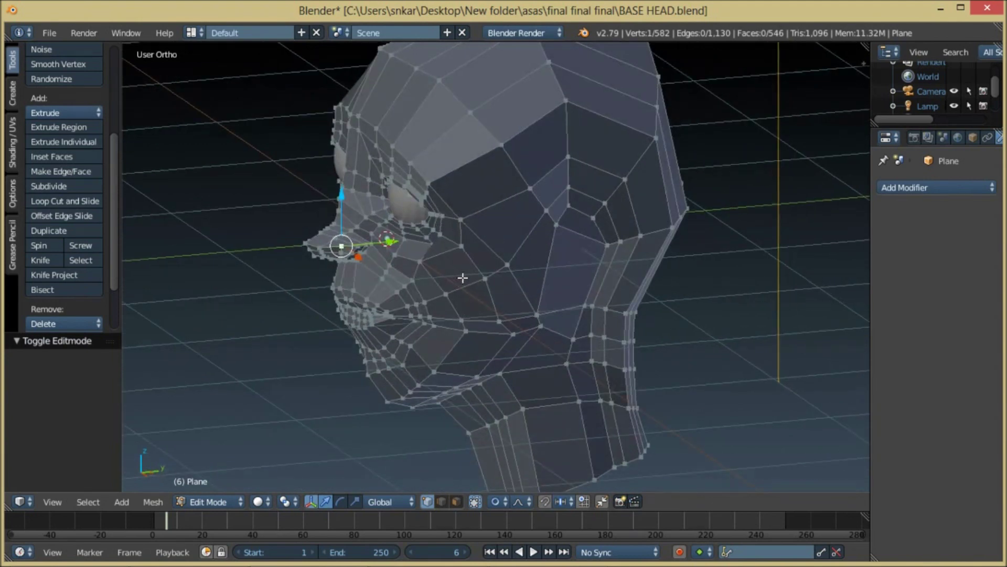
key("Tab")
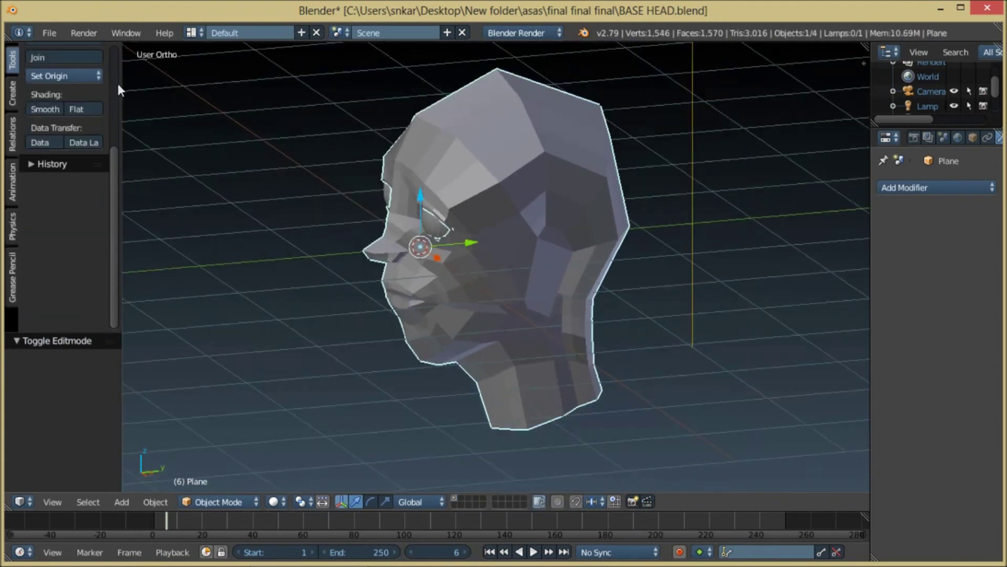
Step: Start a new file and add a plane mesh at the origin
left_click(58, 36)
left_click(68, 51)
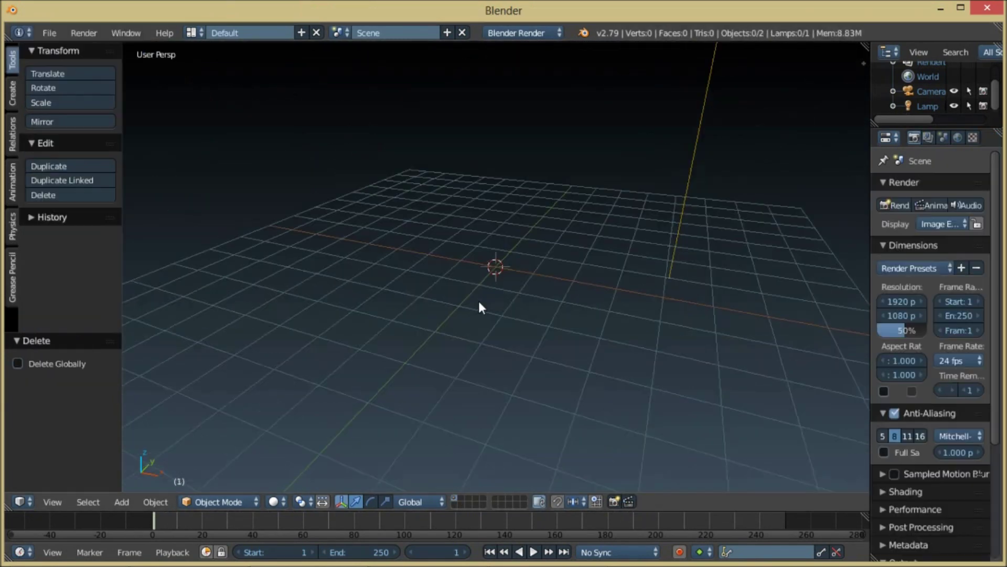
key("shift+a")
mouse_move(477, 299)
left_click(522, 299)
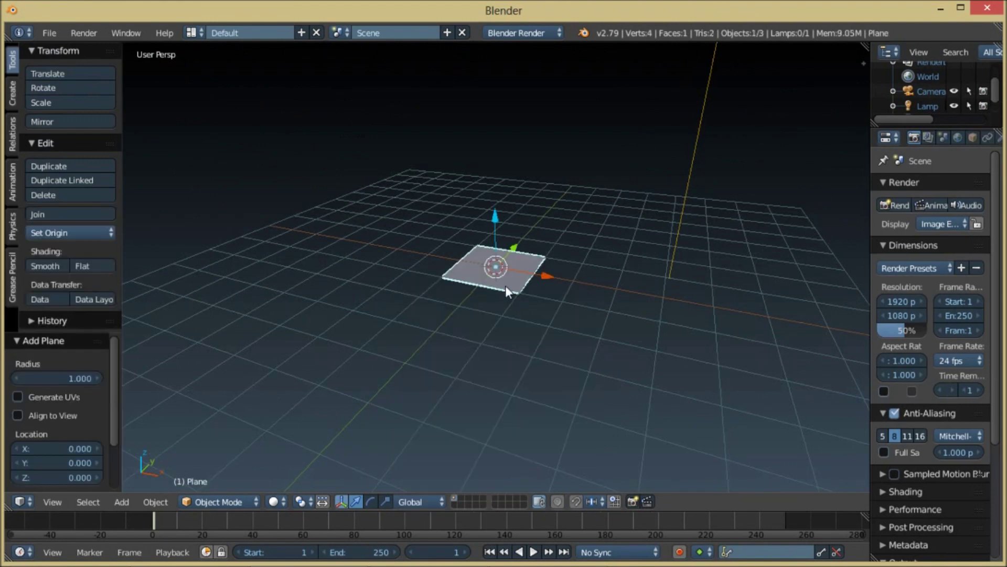
Step: Rotate the plane 90 degrees about the X axis and subdivide it once in Edit Mode
type("rx")
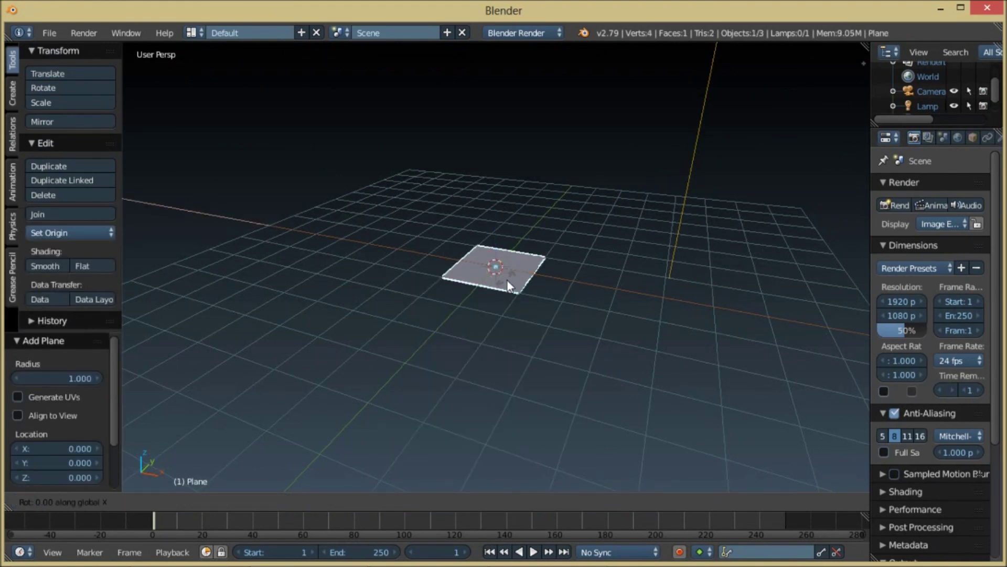
type("90")
key("Return")
key("Tab")
key("w")
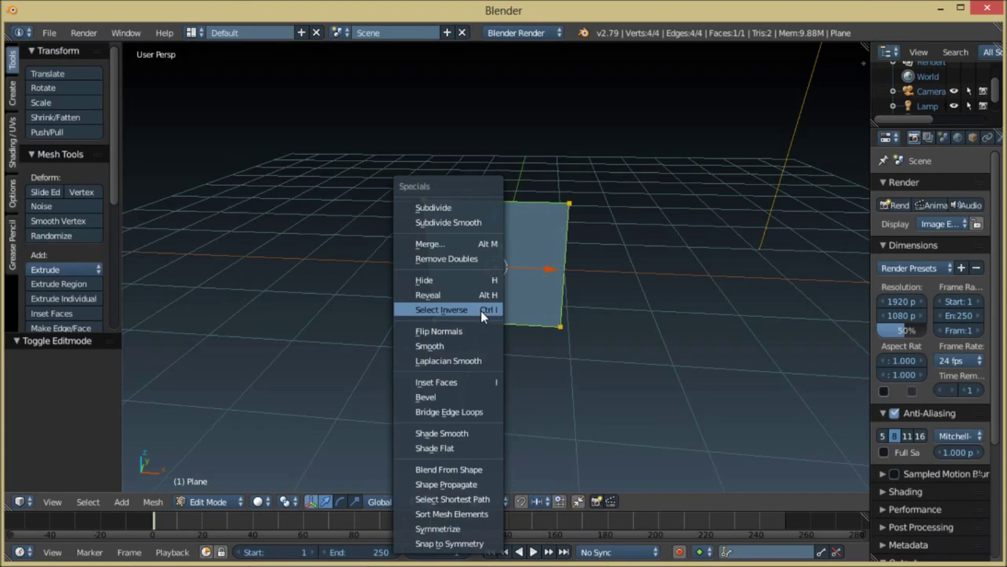
left_click(450, 208)
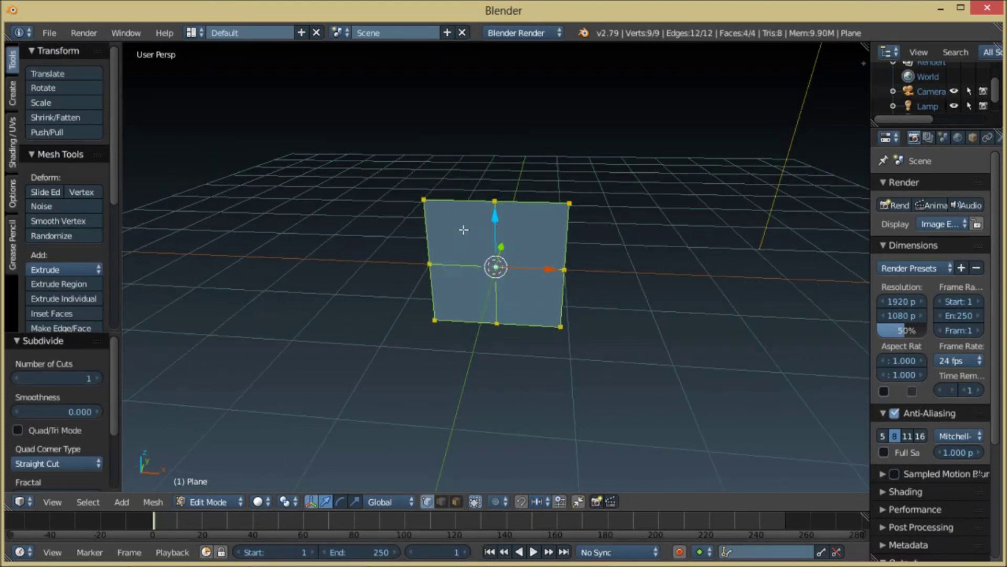
Step: Delete the three vertices on the plane's left edge to leave only its right half
right_click(436, 214)
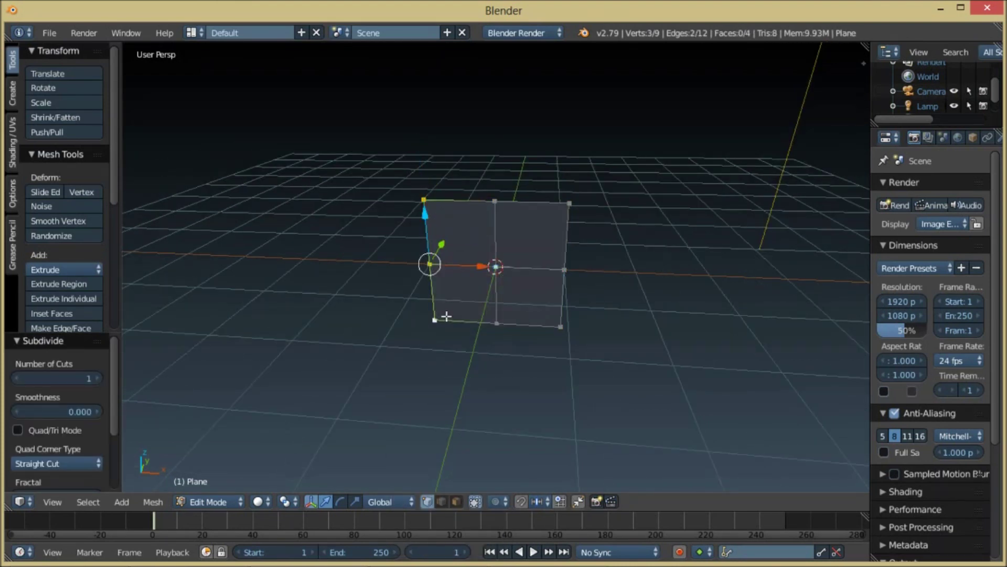
key("x")
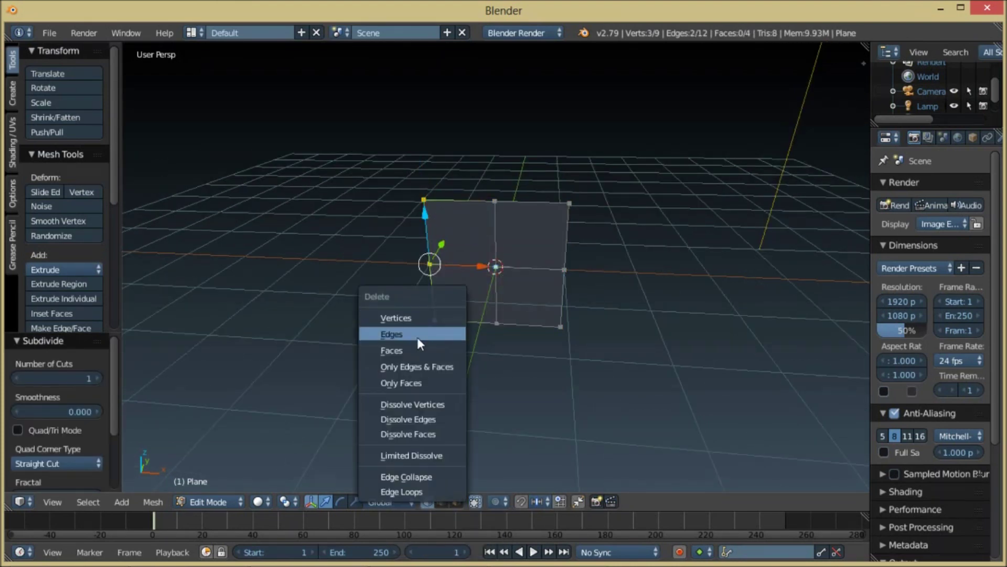
left_click(417, 316)
middle_click_drag(517, 294, 484, 257)
Step: Add a Mirror modifier on the X axis to the half plane and enable Clipping
key("a")
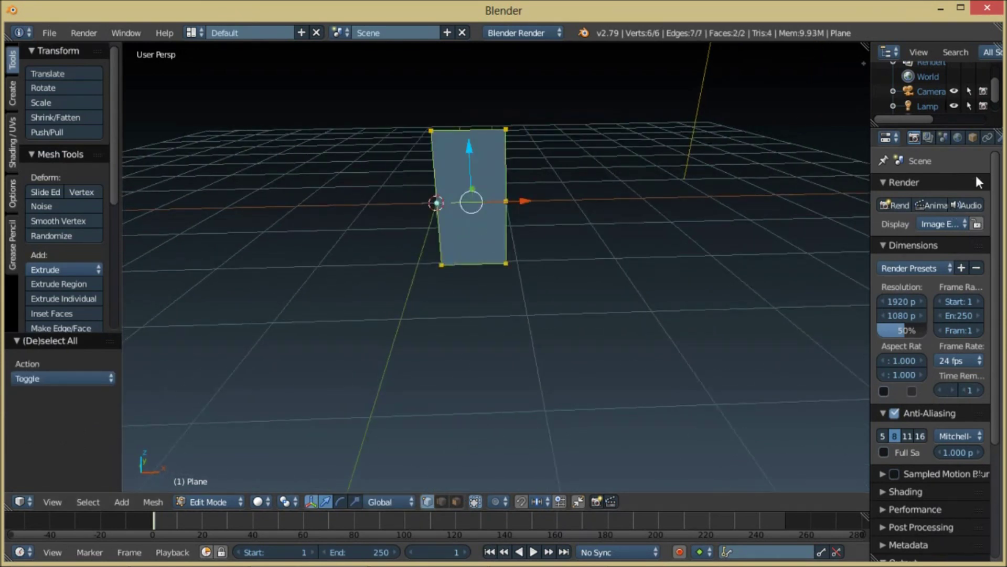
left_click(999, 138)
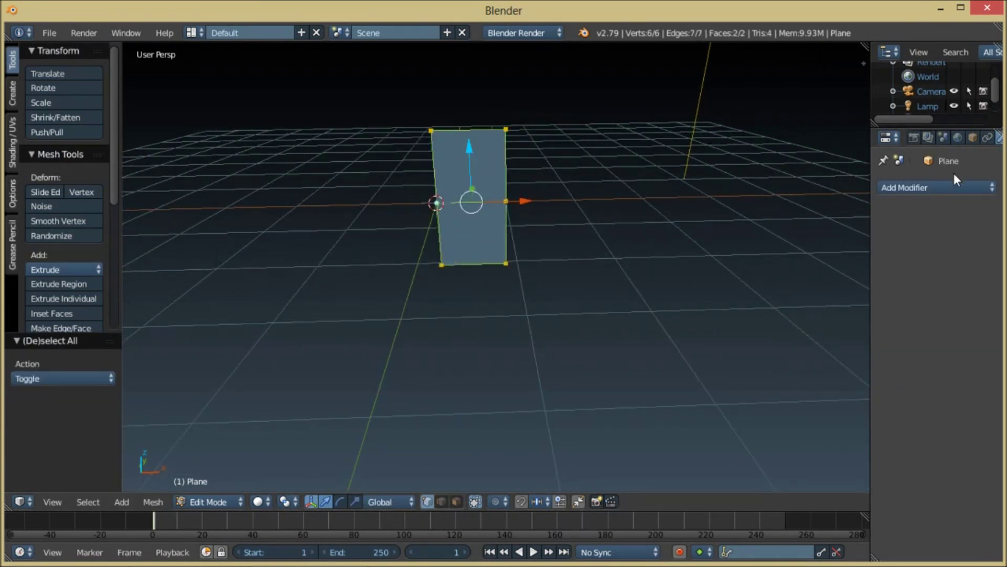
left_click(951, 187)
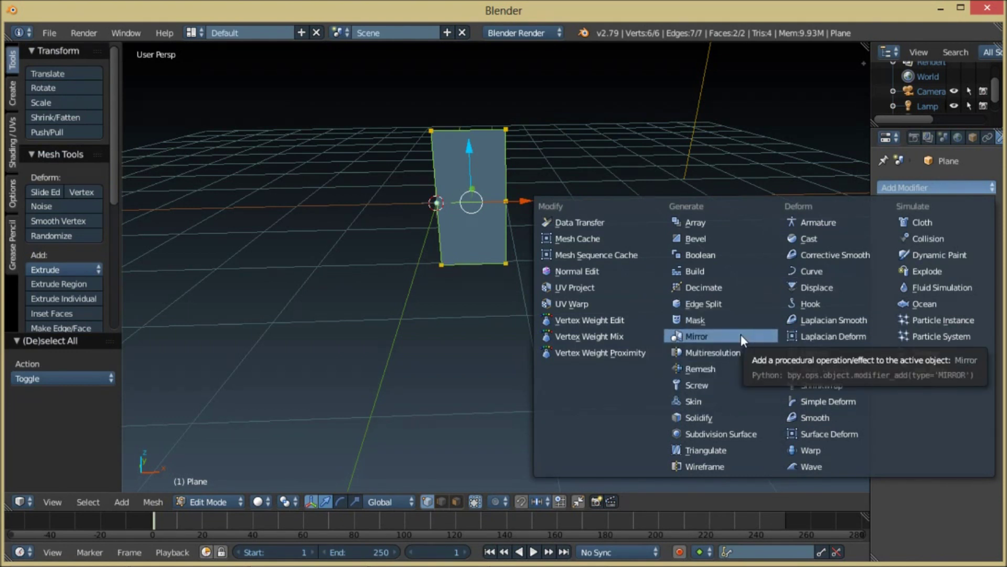
left_click(716, 334)
scroll(595, 266, "up", 3)
scroll(595, 267, "down", 3)
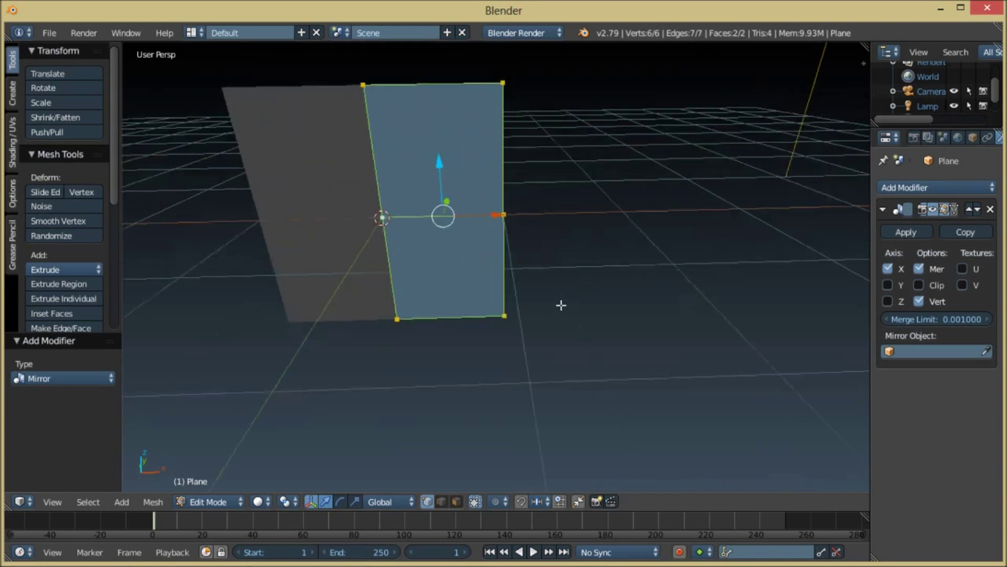
left_click(919, 285)
scroll(525, 282, "down", 3)
scroll(524, 282, "up", 3)
key("Tab")
key("Tab")
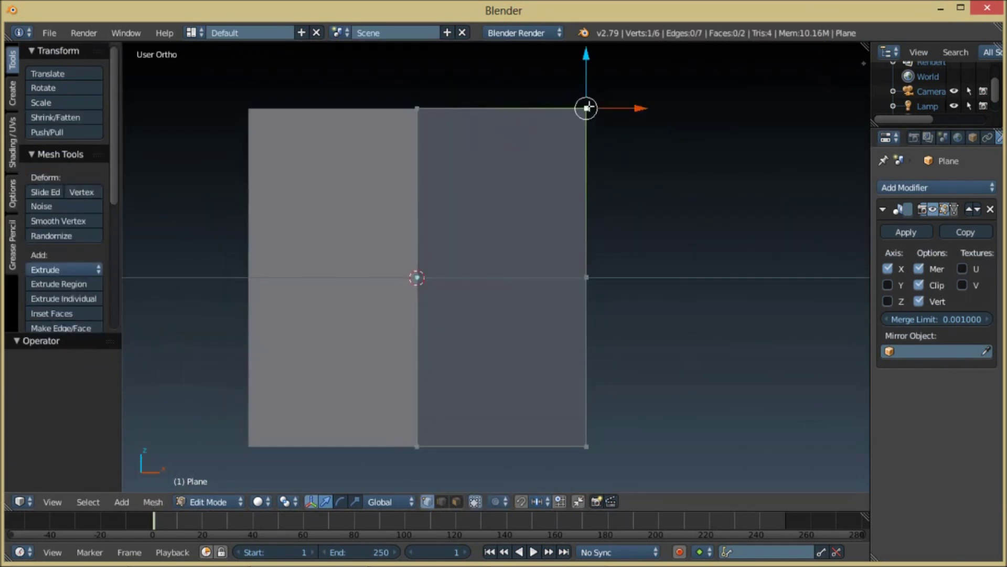
Step: Round the outline into an octagon by moving the upper and lower corner vertices inward and the side vertex outward
key("g")
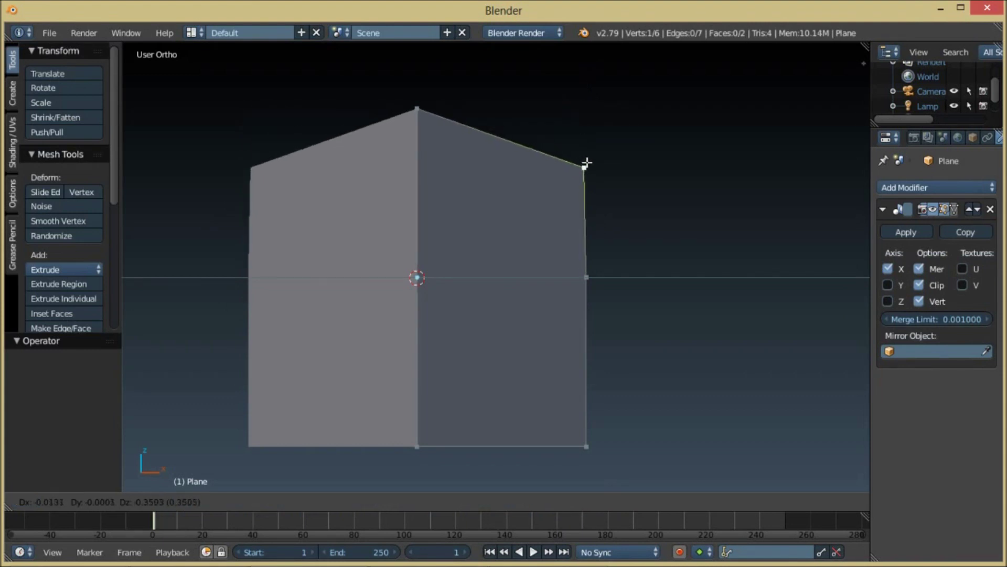
left_click(573, 165)
mouse_move(589, 278)
left_mouse_down()
mouse_move(609, 275)
mouse_move(600, 273)
left_mouse_up()
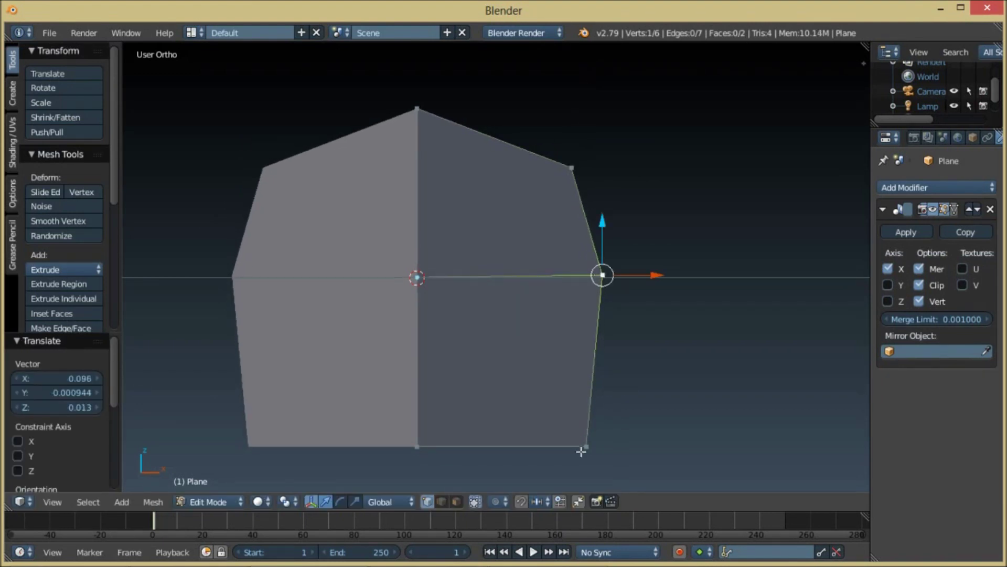
left_click_drag(586, 447, 560, 410)
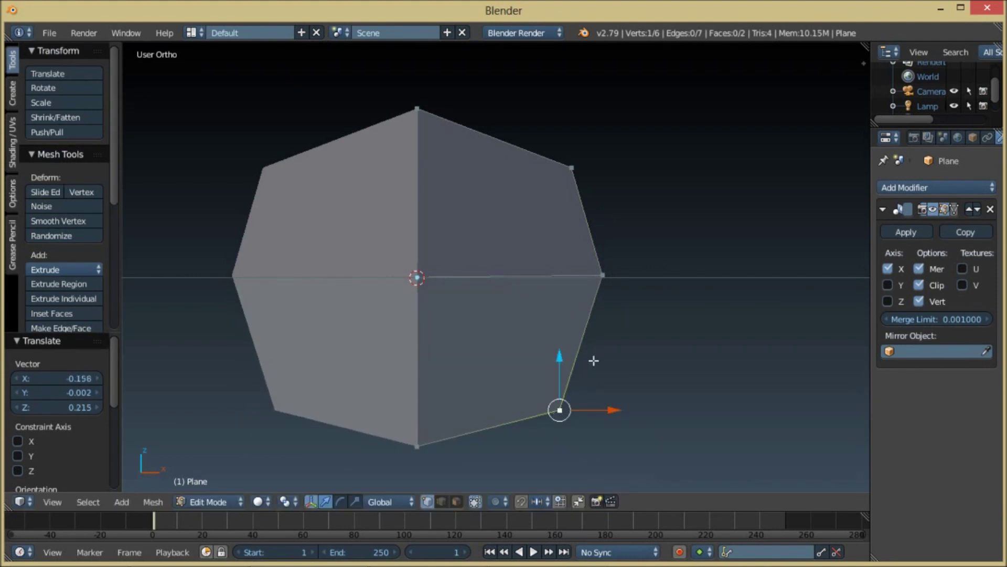
Step: Move the upper outer vertex about 0.37 back along Y and 0.38 down
middle_click_drag(632, 311, 440, 333)
right_click(503, 182)
left_click_drag(504, 182, 565, 247)
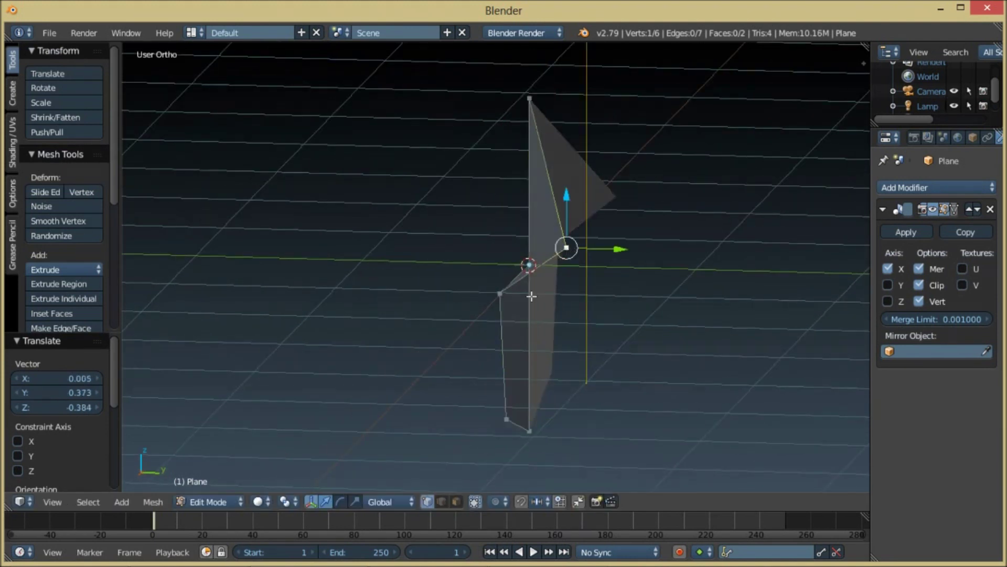
key("KP_3")
right_click(521, 281)
left_click_drag(523, 282, 503, 270)
key("ctrl+z")
Step: In side view, move the outer vertices back to curve the face profile, and lower the top centre vertex about 0.22
middle_click_drag(530, 332, 497, 333)
key("KP_3")
left_click_drag(522, 289, 597, 326)
right_click_drag(580, 233, 589, 191)
right_click_drag(595, 307, 597, 293)
right_click_drag(517, 409, 587, 404)
right_click(596, 294)
right_click_drag(588, 191, 606, 202)
right_click_drag(516, 110, 526, 148)
Step: Nudge the outer side vertex about 0.08 inward along X
middle_click_drag(528, 147, 565, 293)
scroll(533, 308, "up", 2)
scroll(526, 311, "down", 2)
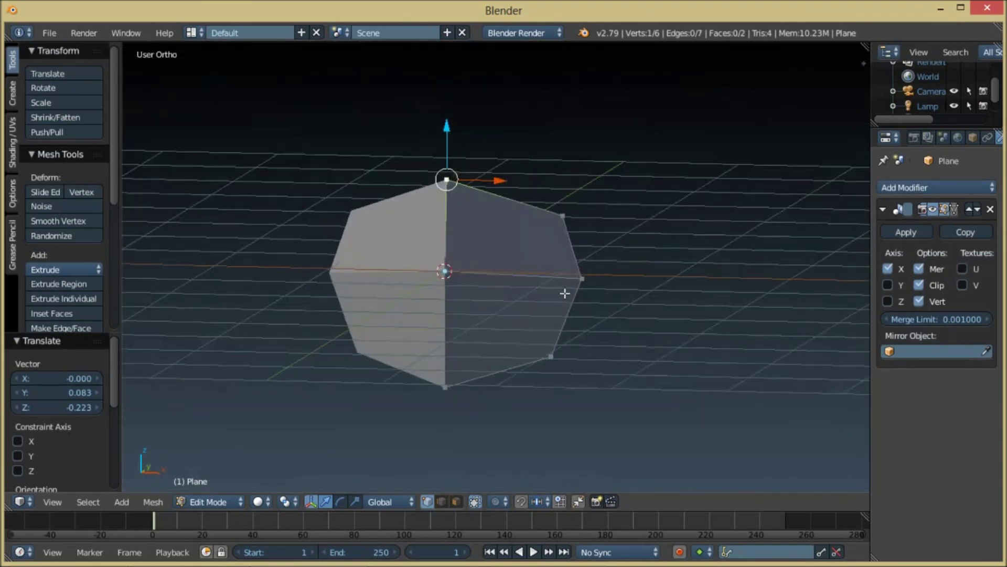
right_click_drag(584, 279, 576, 281)
Step: With Mirror clipping disabled, extrude the upper face and scale it to about 0.42 to form the eye inset
middle_click_drag(538, 290, 471, 288)
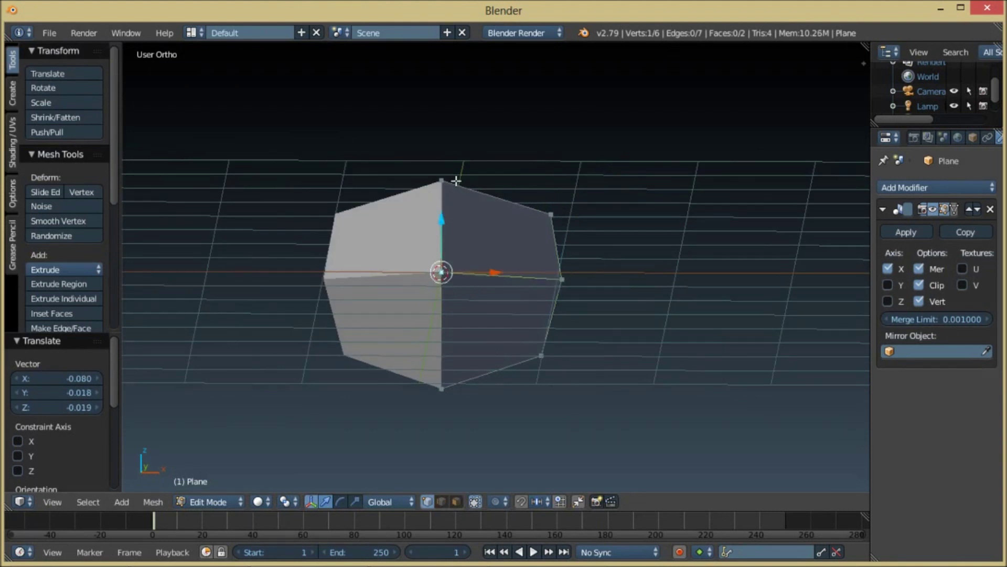
right_click(567, 266, "shift")
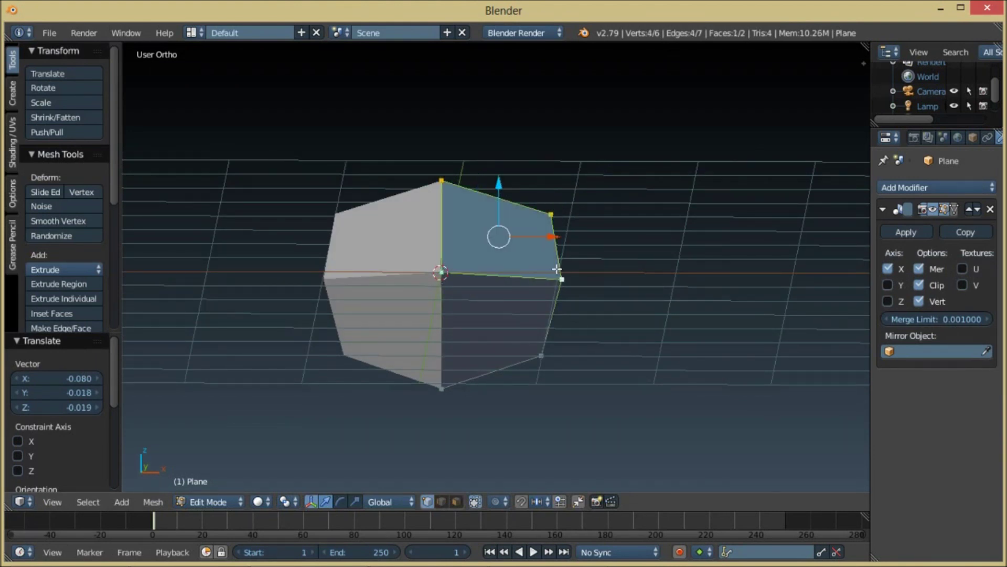
right_click(557, 269, "shift")
left_click(919, 285)
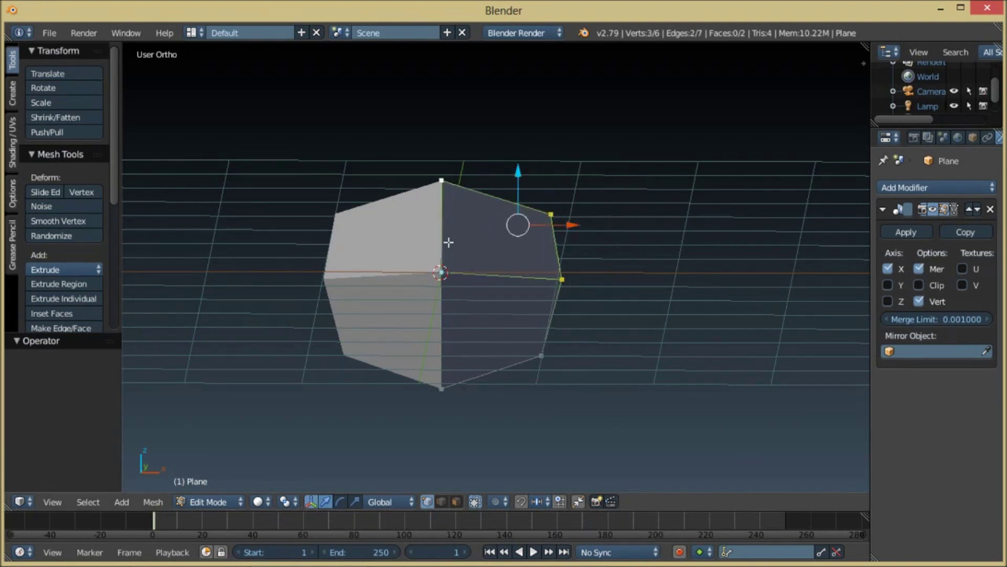
right_click(443, 271, "shift")
key("e")
key("s")
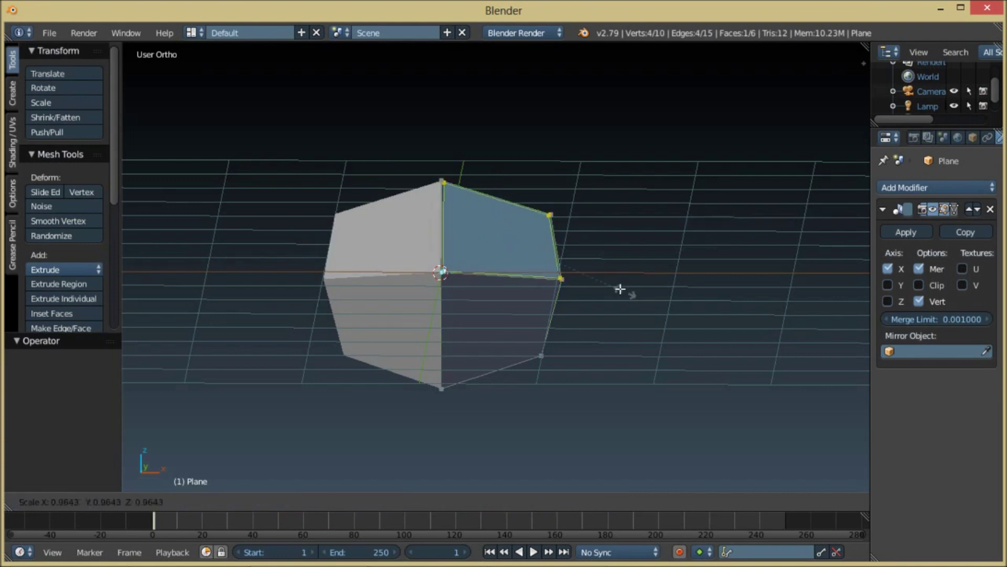
left_click(554, 263)
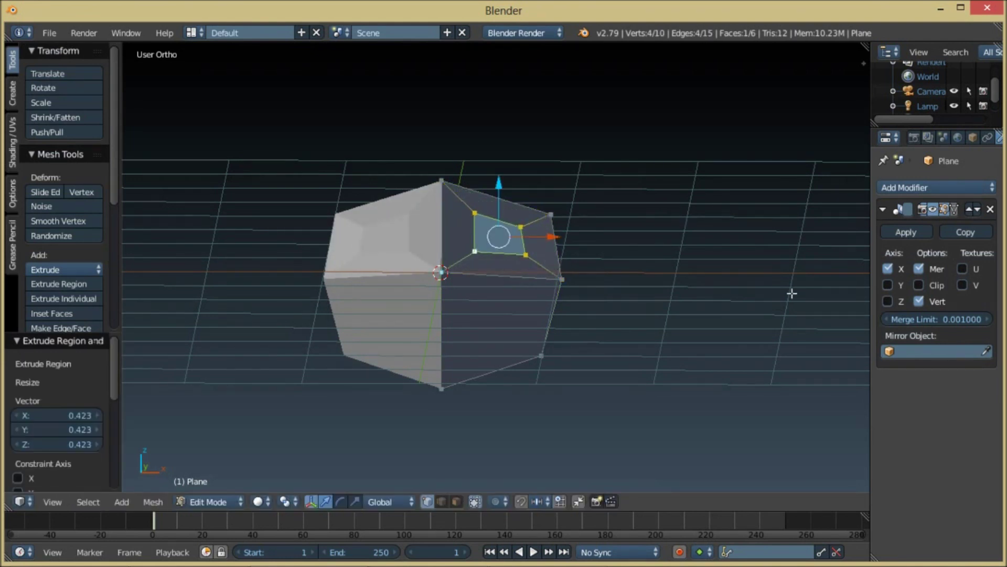
Step: Re-enable Mirror clipping, then extrude the lower face and scale it to about 0.18 to form the mouth inset
left_click(916, 286)
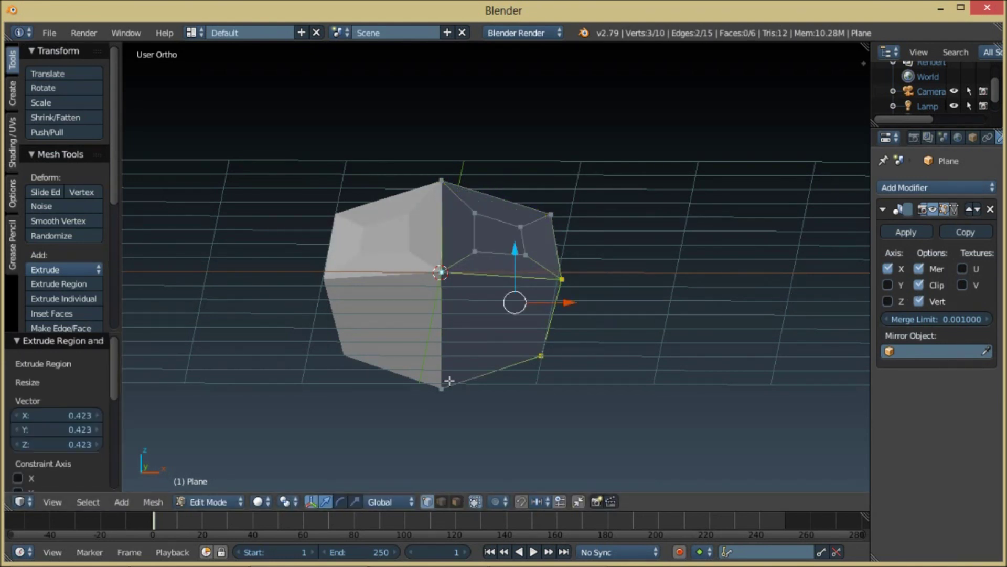
right_click(447, 383, "shift")
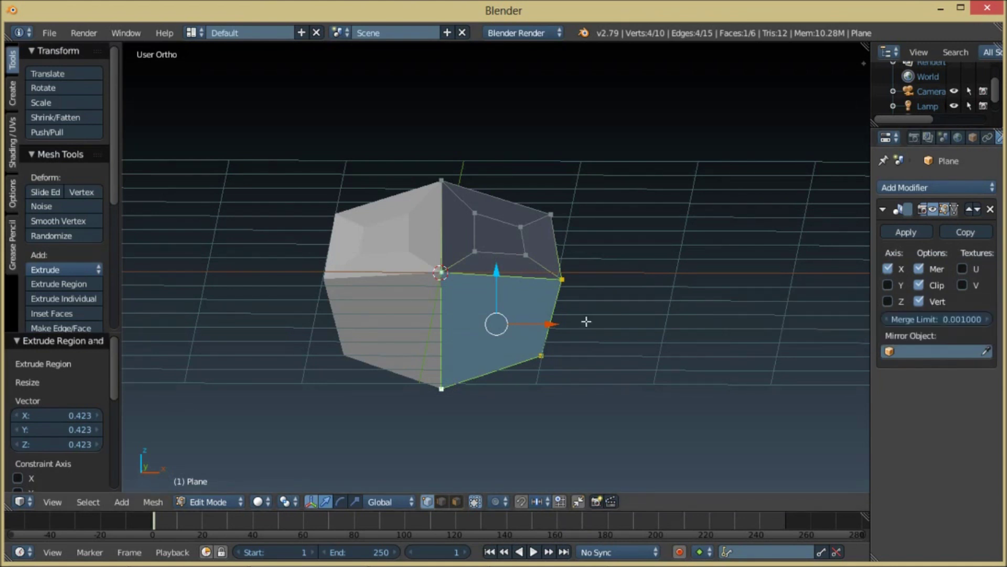
key("e")
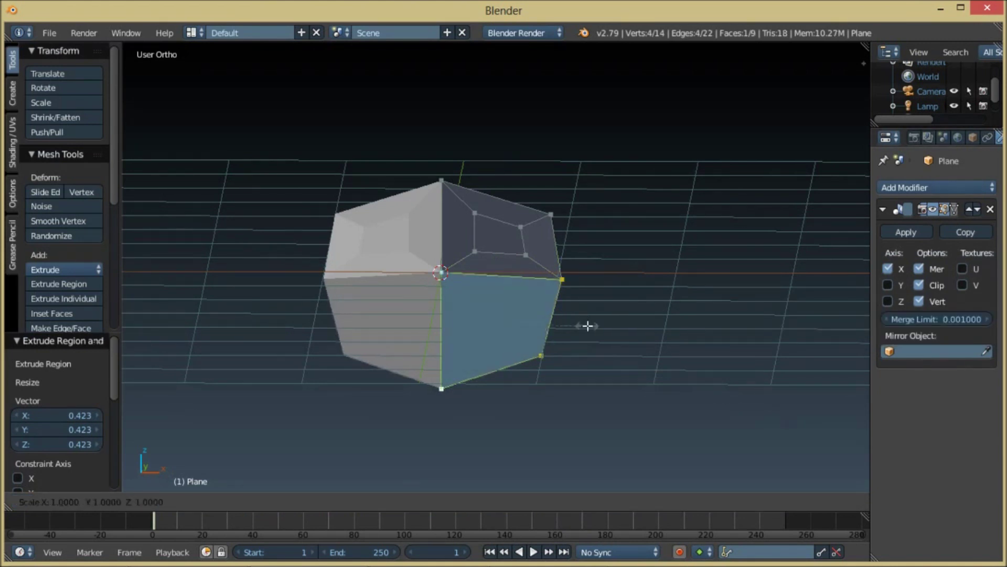
key("s")
left_click(514, 326)
Step: Pull the lower inset face forward along Y and nudge an upper outline vertex slightly back
left_click_drag(581, 317, 561, 314)
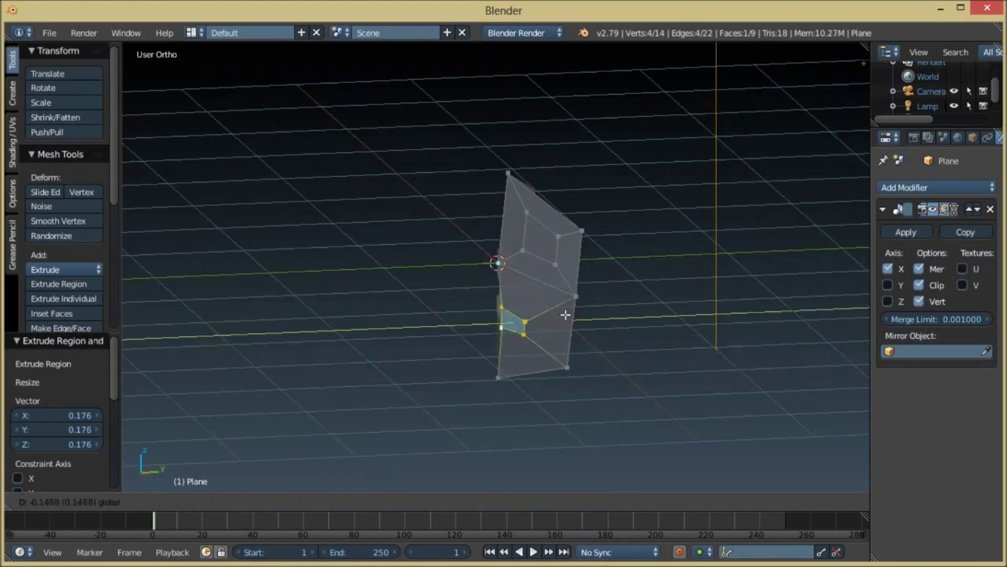
scroll(572, 284, "up", 3)
middle_click_drag(568, 256, 501, 292, "shift")
right_click(576, 236)
left_click_drag(499, 135, 518, 134)
Step: Move the lower inset's two inner vertices onto the mirror centre line
middle_click_drag(452, 212, 541, 211)
middle_click_drag(567, 314, 496, 316, "shift")
scroll(496, 316, "up", 3)
middle_click_drag(452, 370, 579, 301, "shift")
right_click_drag(611, 346, 529, 352)
right_click_drag(602, 386, 534, 375)
Step: Add one loop cut around the lower inset face
scroll(534, 375, "down", 4)
middle_click_drag(534, 376, 529, 315)
key("ctrl+r")
double_click(533, 281)
Step: Delete the inner face of the eye inset to open the eye socket
middle_click_drag(614, 314, 553, 320)
scroll(553, 319, "up", 2)
middle_click_drag(609, 176, 498, 270, "shift")
left_click(456, 502)
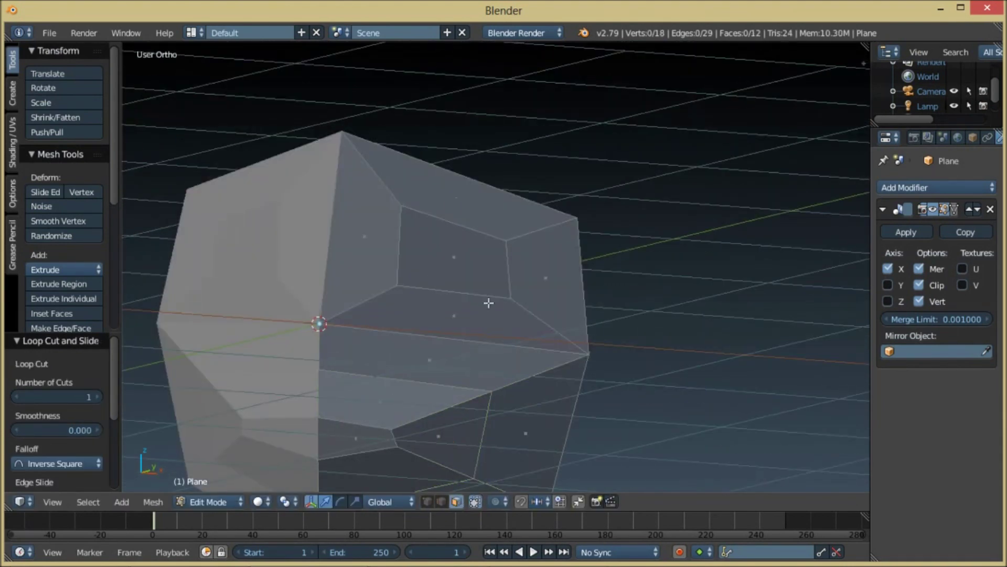
right_click(456, 266)
key("x")
left_click(459, 303)
Step: Extrude the outer side edges of the lower face backward by about 0.197 along Y and -0.040 along Z
scroll(504, 286, "down", 4)
middle_click_drag(590, 273, 527, 283)
right_click(470, 301, "shift")
mouse_move(409, 342)
middle_mouse_down()
mouse_move(455, 342)
mouse_move(410, 342)
middle_mouse_up()
key("KP_3")
key("e")
left_click(534, 288)
middle_click_drag(534, 288, 430, 256)
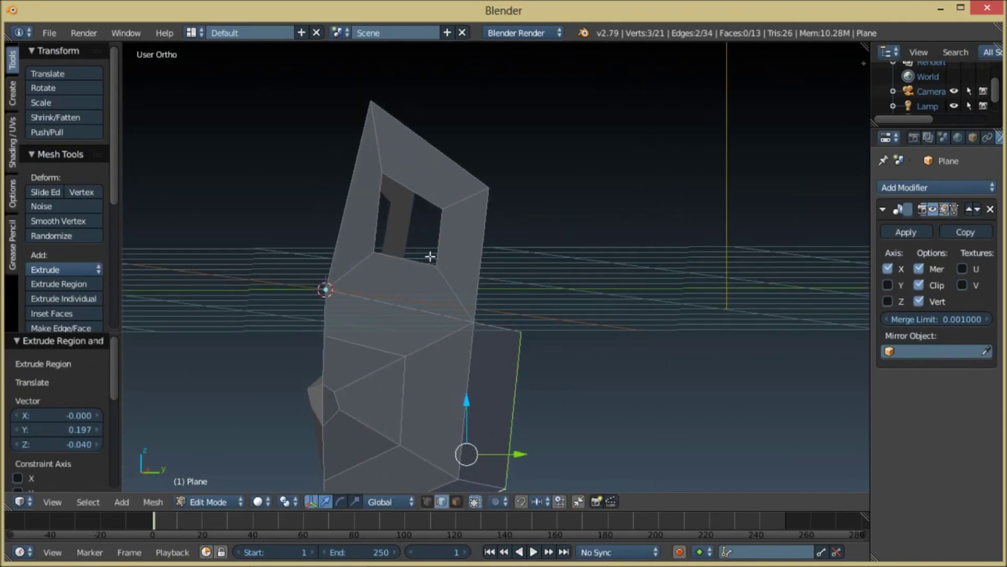
Step: Add one loop cut at the outer side of the eye and merge the extruded strip's upper vertex into its outer end
key("ctrl+r")
left_click(488, 234)
right_click(488, 235)
scroll(498, 334, "up", 4)
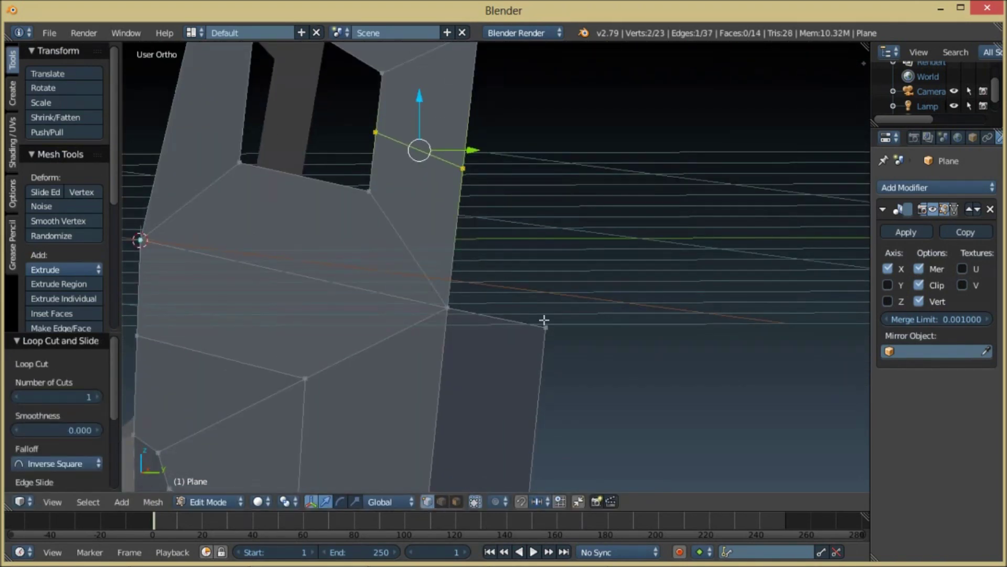
key("alt+m")
left_click(461, 181)
scroll(460, 181, "down", 4)
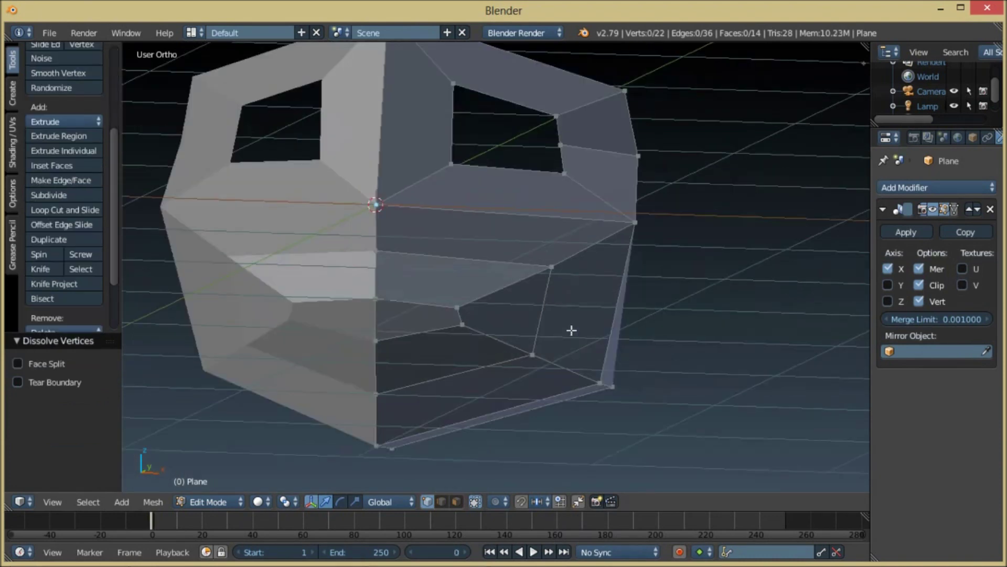
Step: Add one centred loop cut through the brow above the eye opening
middle_click_drag(571, 330, 581, 349)
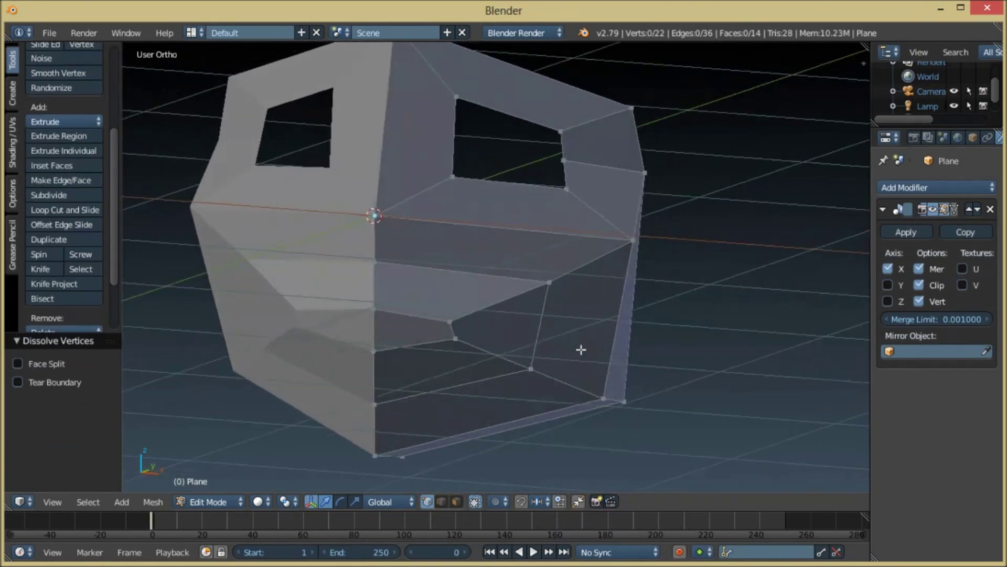
key("ctrl+r")
left_click(527, 101)
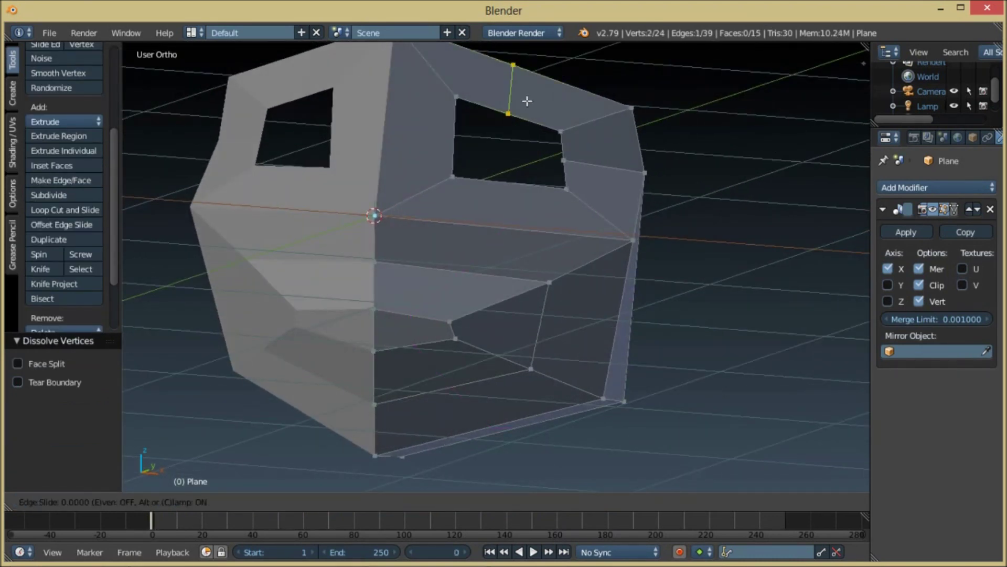
left_click(526, 103)
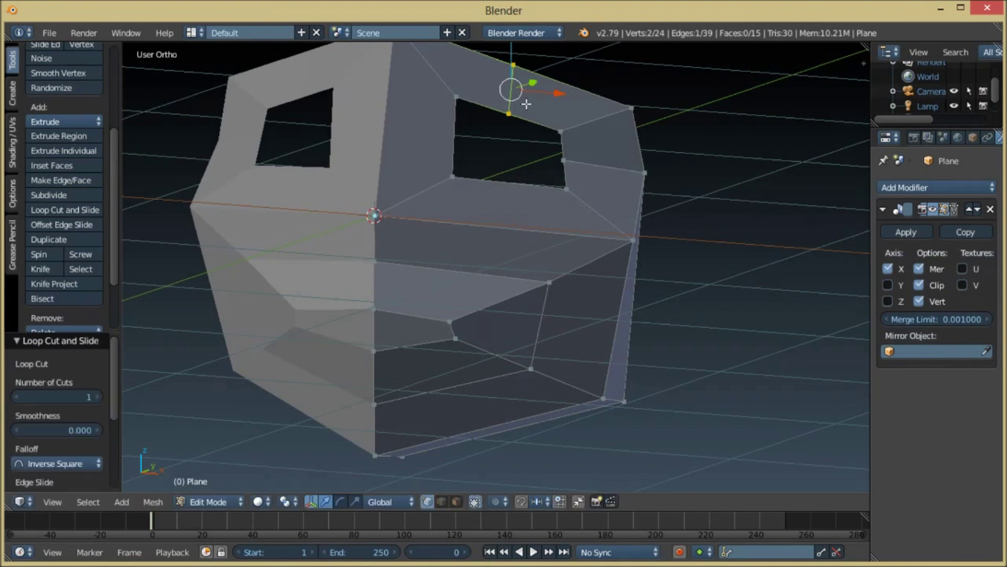
Step: Add one loop cut across the lower face from mouth to cheek, then pull the rear side outline vertex outward and up
key("ctrl+r")
left_click(557, 330)
left_click(558, 330)
middle_click_drag(557, 330, 525, 310)
right_click_drag(507, 287, 543, 233)
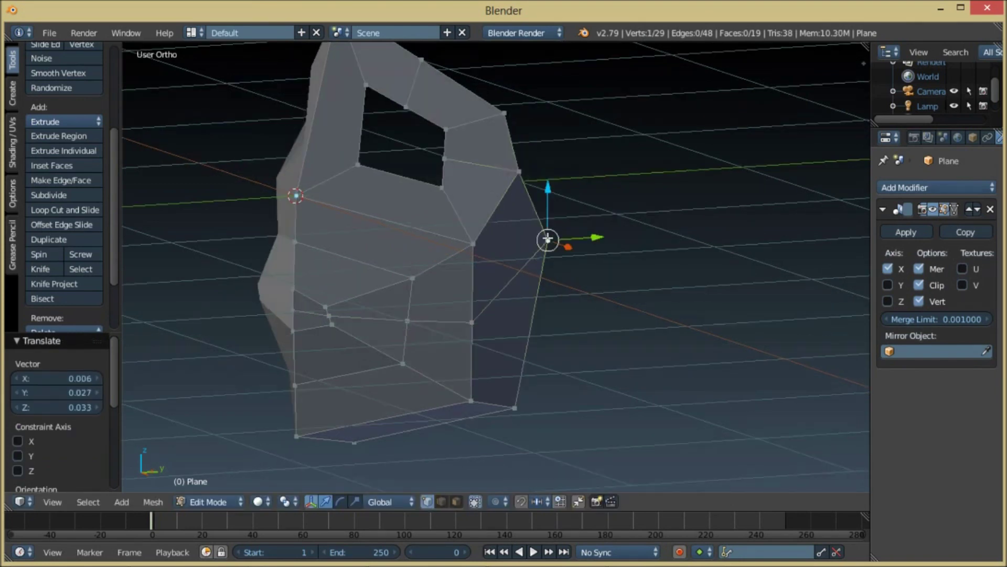
Step: Extrude the forehead and temple outline up and back by about 0.326 along Y and 0.194 along Z, then rotate it 25°
middle_click_drag(472, 119, 449, 192)
middle_click_drag(352, 139, 429, 210)
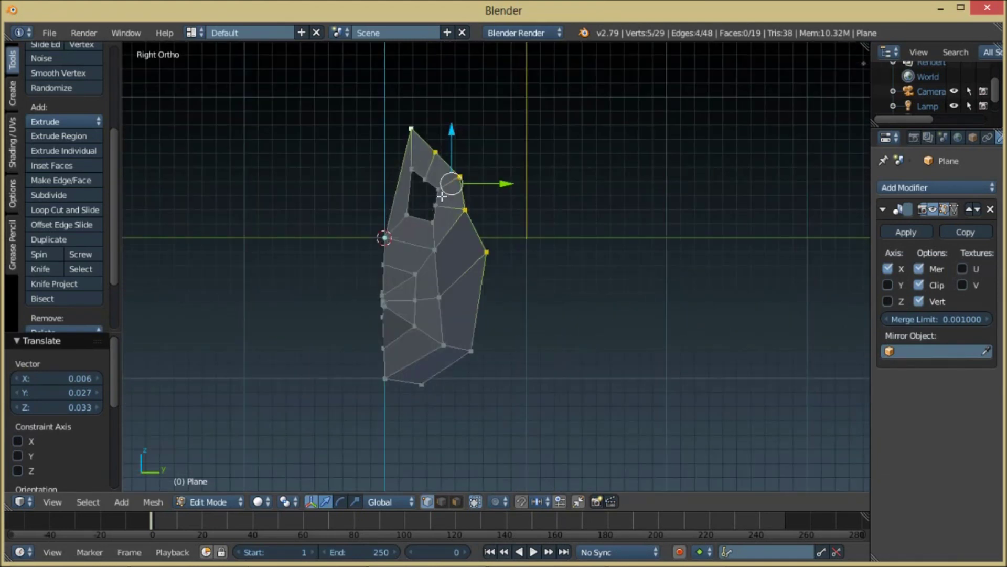
key("e")
left_click(488, 168)
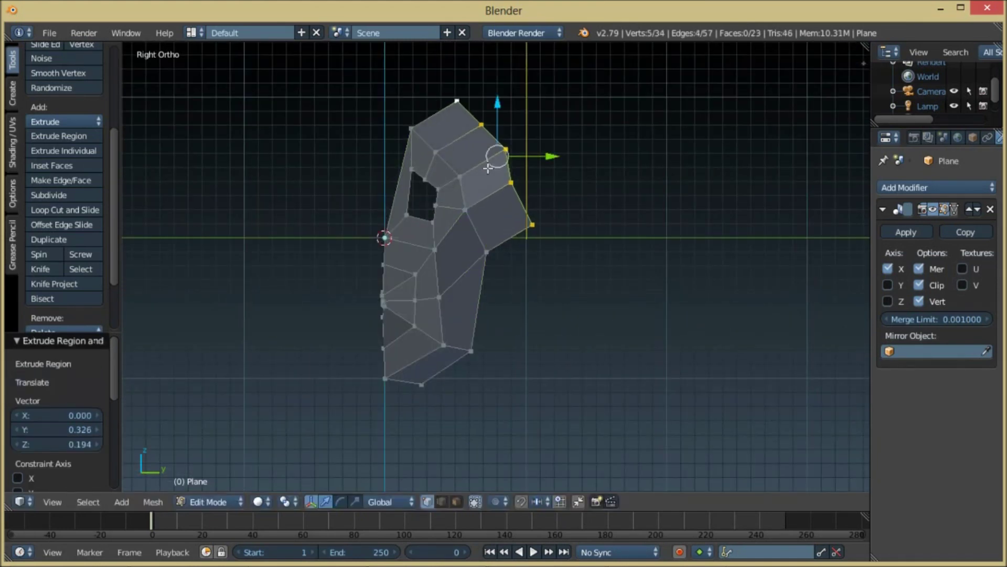
key("r")
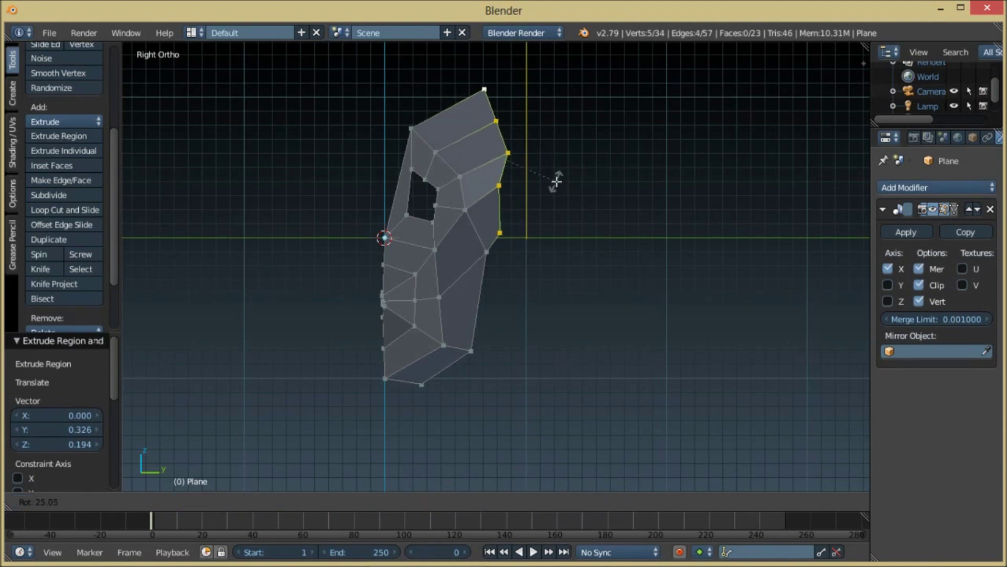
left_click(556, 181)
Step: Scale the extruded forehead row down along Y until it is nearly vertical in side view
key("s")
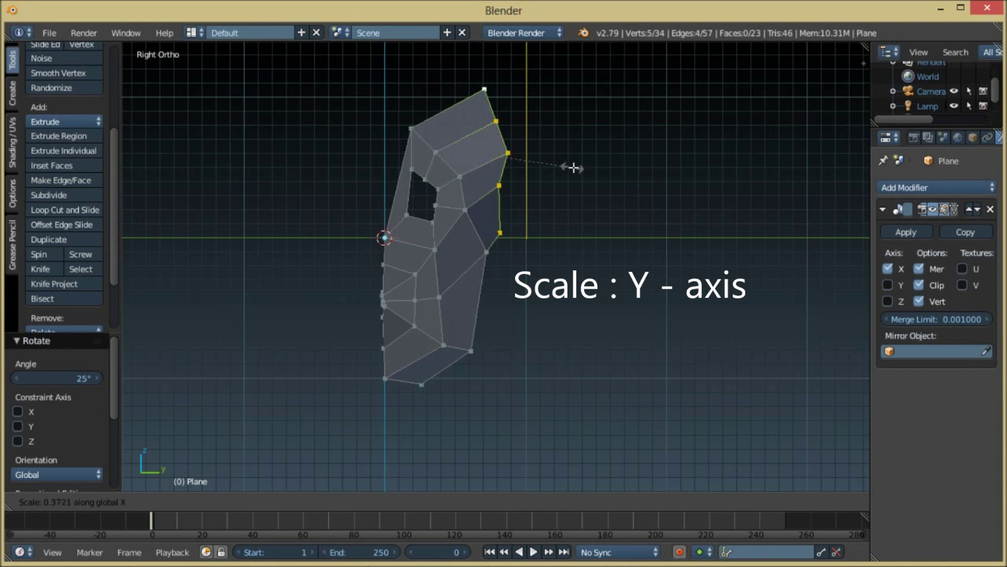
key("y")
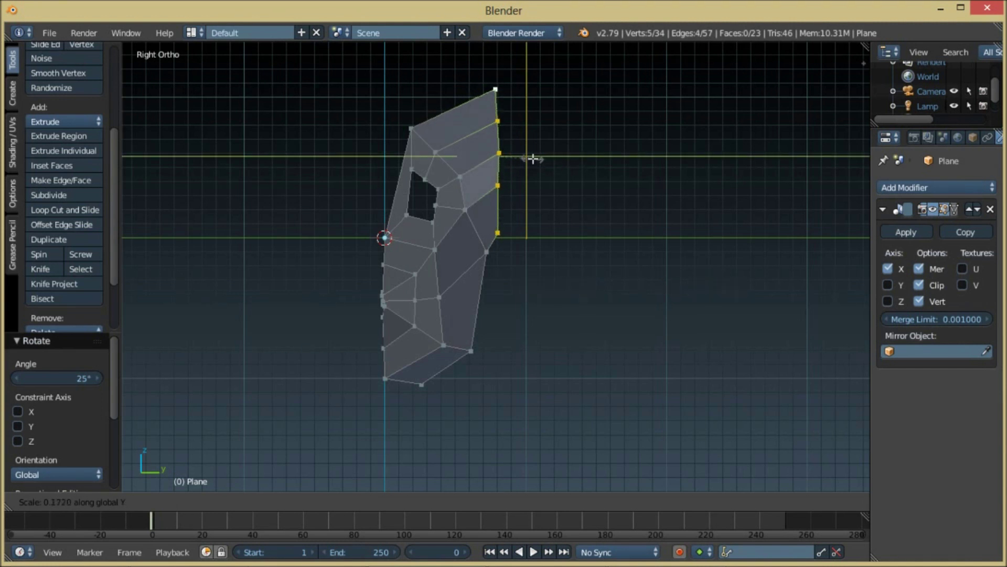
left_click(528, 158)
Step: Extrude another row backward over the crown, then move, rotate and scale it to follow the curve of the skull
key("e")
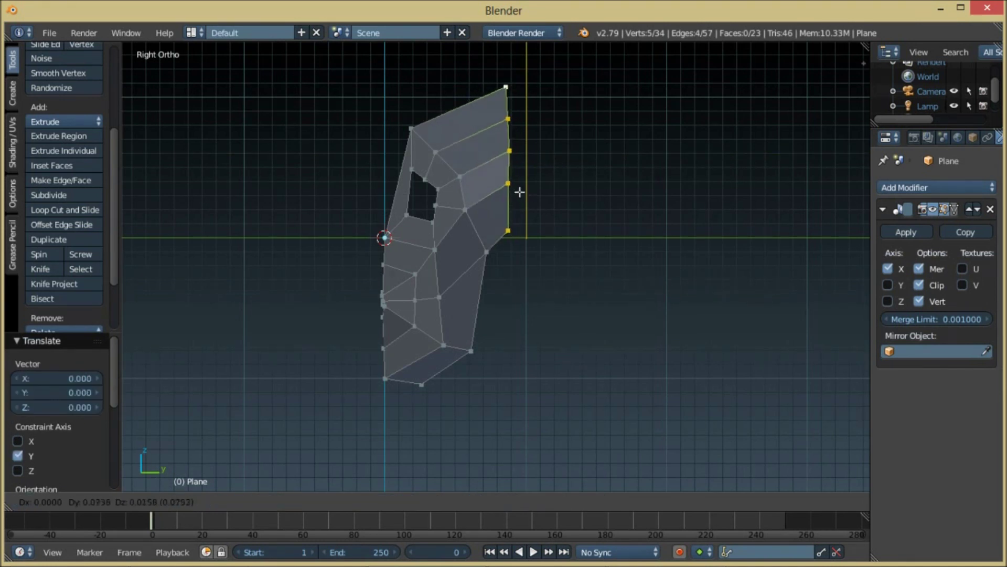
left_click(523, 192)
key("g")
key("r")
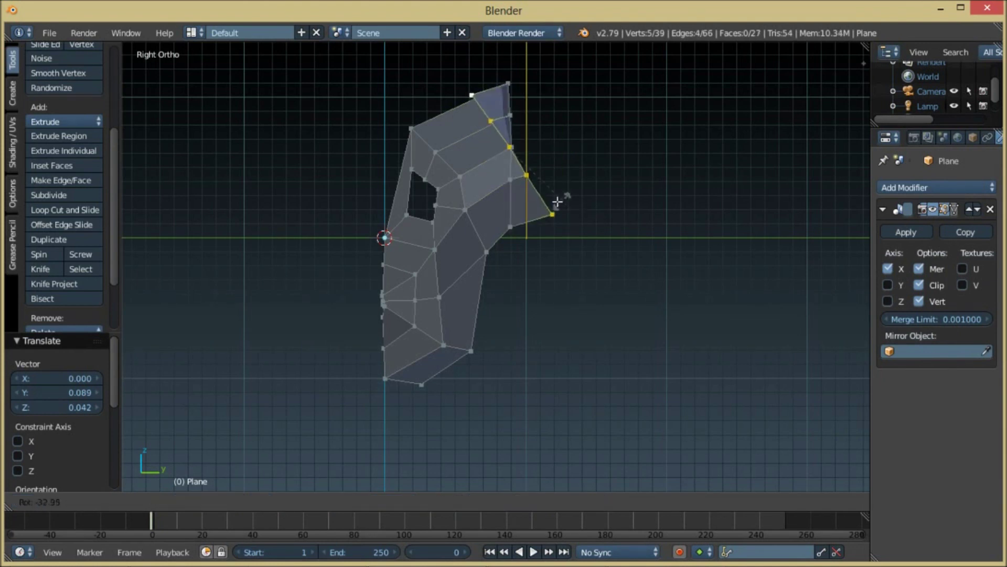
key("g")
left_click(571, 215)
key("r")
left_click(619, 254)
key("g")
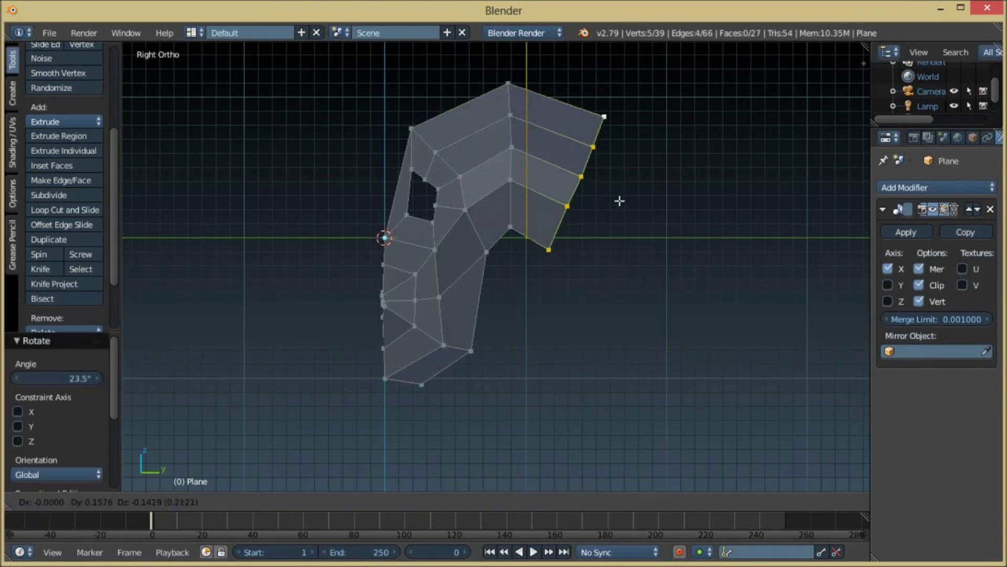
left_click(618, 201)
key("s")
left_click(654, 184)
Step: Extrude the rear skull row downward, then rotate it, scale it to 0.581 and shift it -0.147 along Y
key("e")
left_click(693, 337)
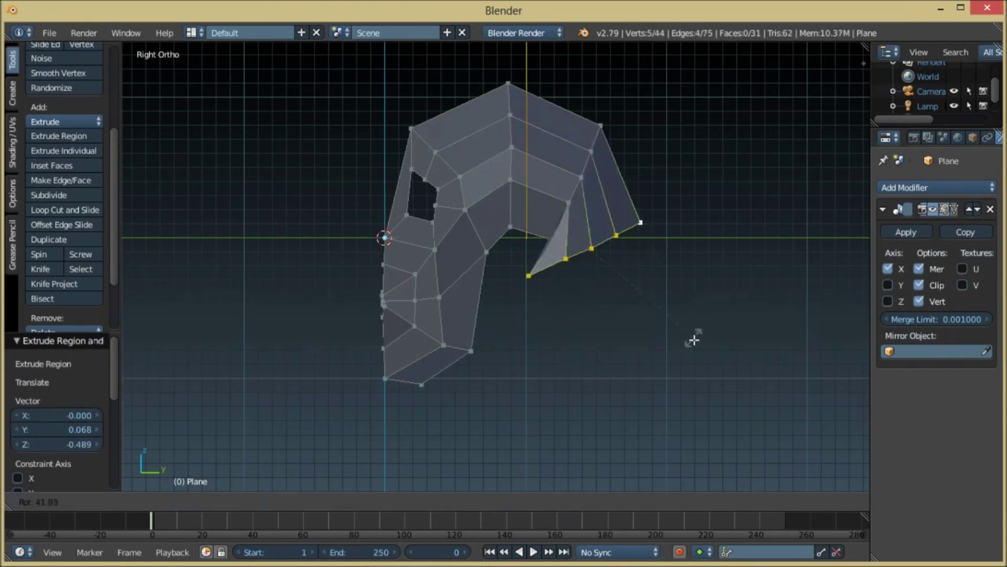
key("r")
left_click(646, 273)
key("g")
left_click(706, 275)
key("s")
left_click(593, 297)
key("g")
left_click(572, 297)
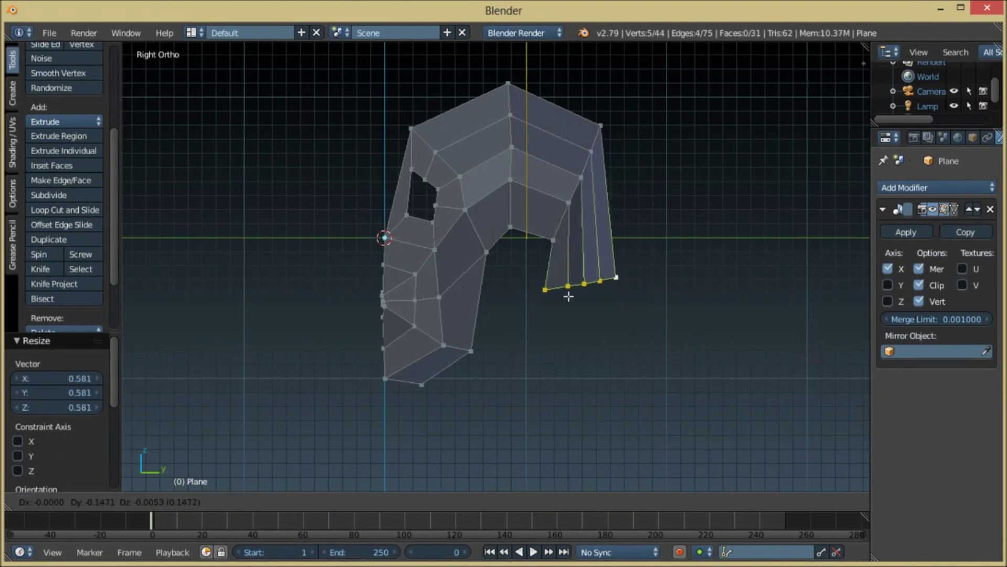
Step: Extrude the cheek's rear edge back to the skull and raise its lower rear vertex to jaw level
scroll(572, 297, "up", 2)
scroll(570, 297, "down", 5)
scroll(526, 283, "up", 5)
right_click(483, 248)
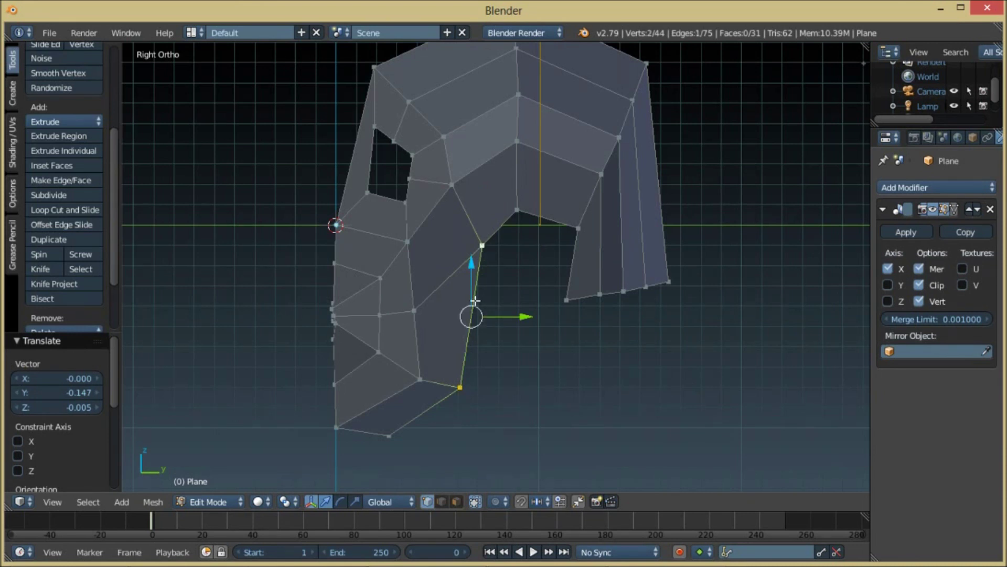
key("e")
left_click(556, 300)
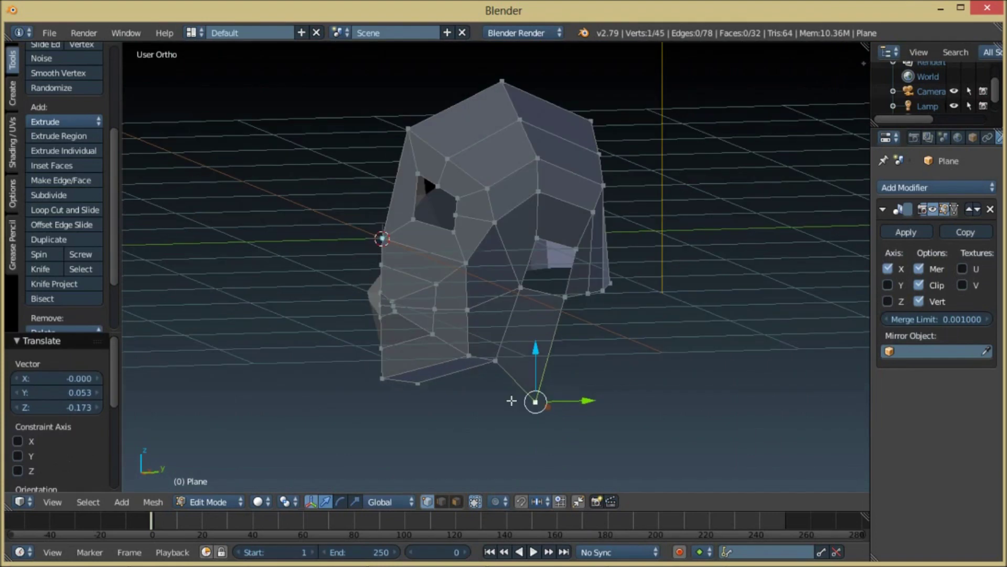
key("g")
left_click(535, 346)
Step: Extrude the lower edges at the back of the head downward by about 0.49 to extend the nape
middle_click_drag(535, 346, 509, 295)
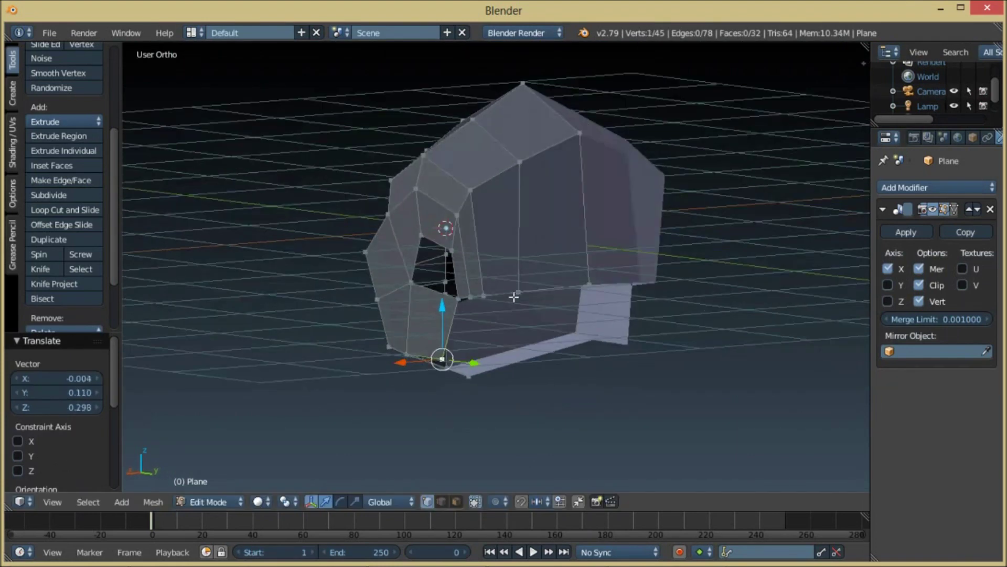
scroll(509, 295, "up", 2)
right_click(450, 317)
right_click(536, 310, "shift")
right_click(634, 306, "shift")
middle_click_drag(634, 306, 604, 308)
key("e")
left_click(592, 406)
middle_click_drag(572, 388, 603, 399)
Step: Fill the gap between the jaw piece and the nape with a four-sided face
right_click(616, 423)
right_click(564, 416, "shift")
right_click(591, 308, "shift")
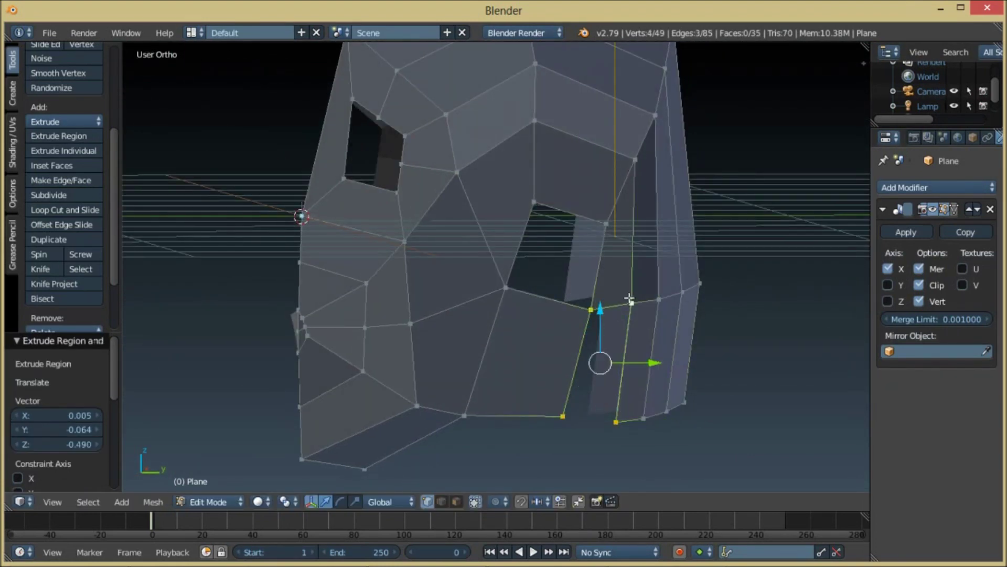
right_click(630, 300, "shift")
Step: Extrude the open lower outline from chin to nape downward and scale it to 0.645 to start the neck
scroll(529, 300, "up", 5)
right_click(521, 366, "shift")
right_click(559, 362, "shift")
right_click(623, 339, "shift")
middle_click_drag(624, 340, 495, 345)
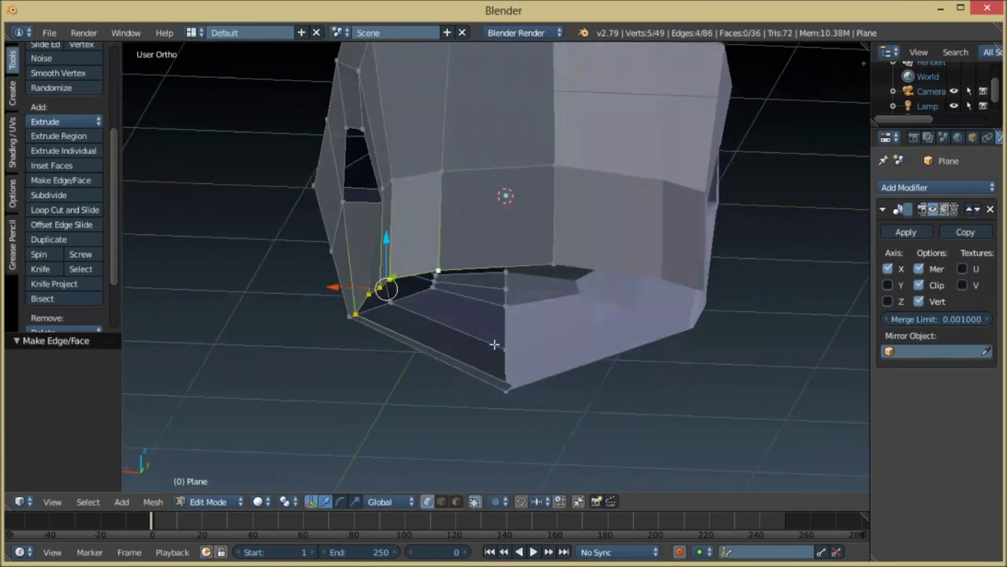
right_click(506, 386, "shift")
middle_click_drag(506, 386, 677, 299)
right_click(486, 294, "shift")
middle_click_drag(332, 310, 512, 320)
key("e")
left_click(525, 389)
key("s")
left_click(577, 403)
Step: Extrude the neck outline downward twice to lengthen the neck
scroll(513, 320, "up", 4)
scroll(512, 320, "down", 6)
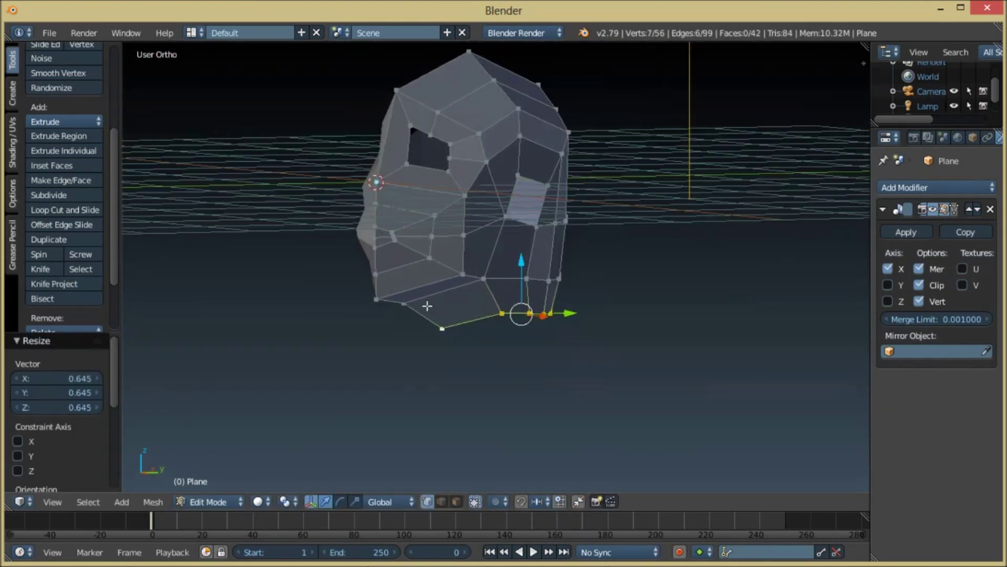
key("e")
left_click(495, 394)
key("e")
left_click(499, 450)
Step: Fill the opening at the side of the head, where the ear sits, with a face
scroll(462, 138, "down", 3)
middle_click_drag(462, 138, 419, 283)
scroll(493, 241, "up", 5)
scroll(420, 236, "up", 4)
right_click(417, 225)
key("f")
Step: Reposition the upper inner vertex of the eye opening to make its outline rounder
scroll(527, 250, "down", 3)
middle_click_drag(310, 297, 420, 310)
scroll(420, 309, "up", 4)
right_click(375, 134)
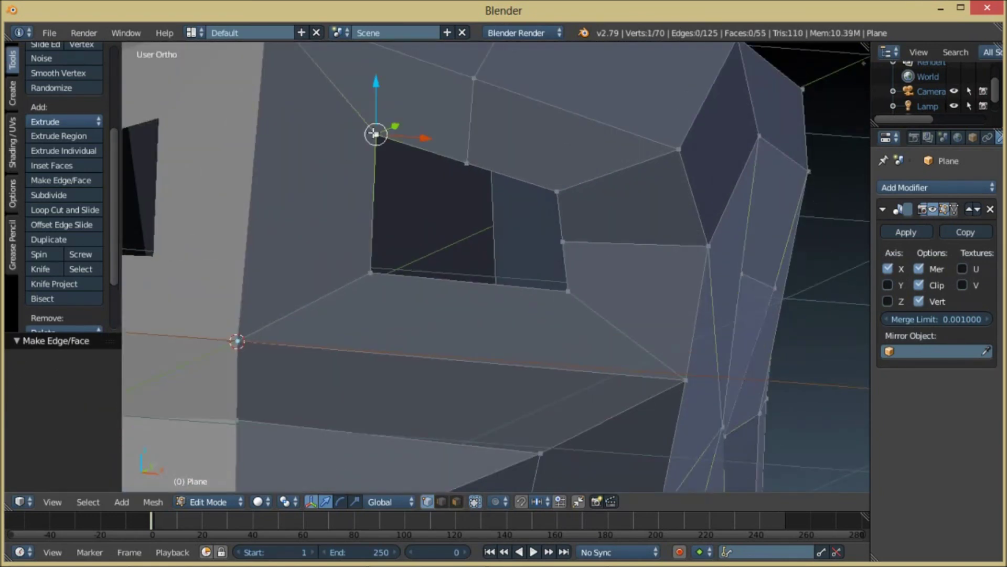
key("g")
left_click(543, 187)
Step: Lower the cheek vertex above the mouth corner by about 0.055 along Z
scroll(376, 281, "down", 5)
middle_click_drag(377, 282, 347, 236, "shift")
scroll(348, 237, "up", 3)
right_click(580, 218)
key("g")
left_click(561, 293)
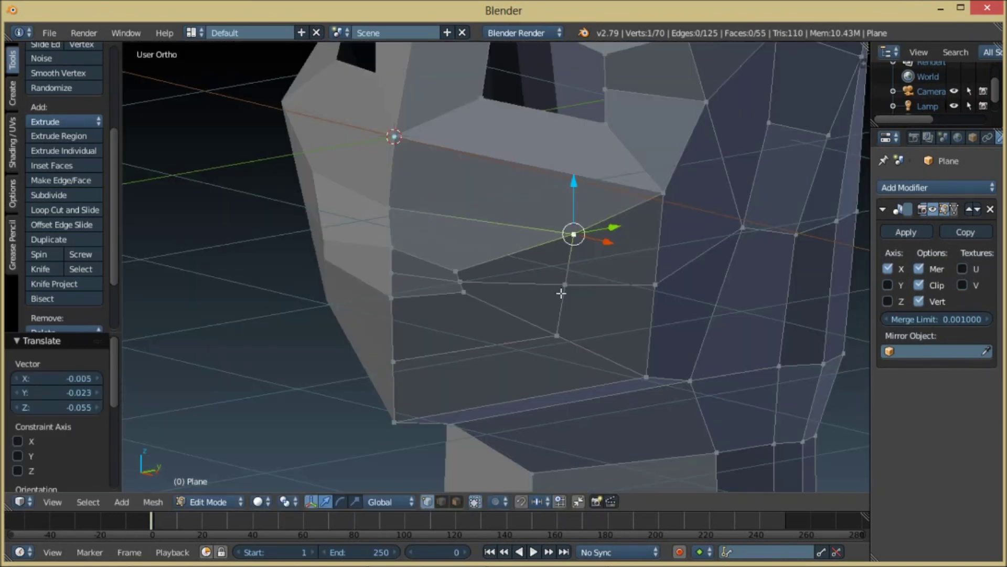
Step: Move the three vertices beside the mouth corner inward and forward by about -0.218 along X and -0.170 along Y
middle_click_drag(578, 236, 610, 233)
key("g")
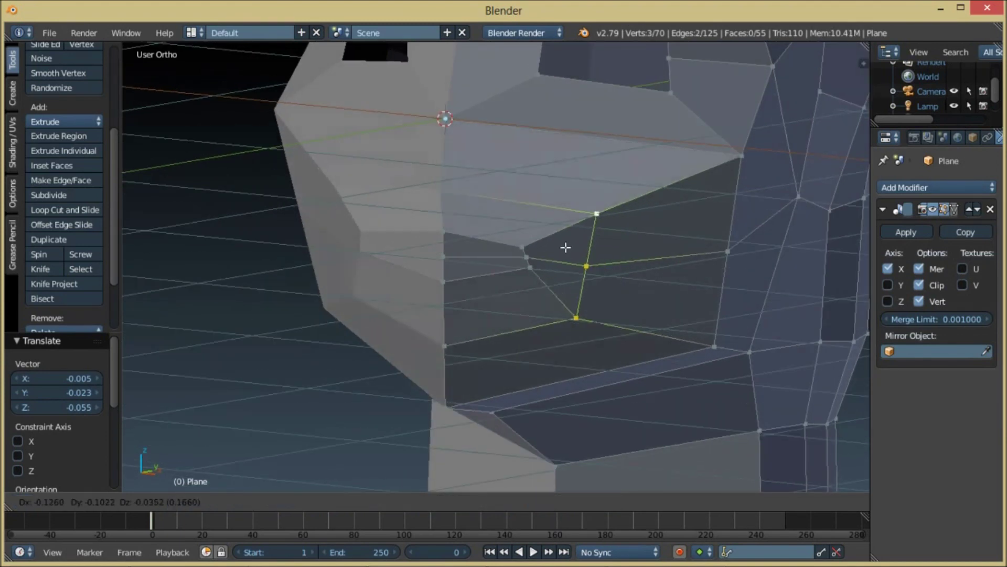
left_click(539, 242)
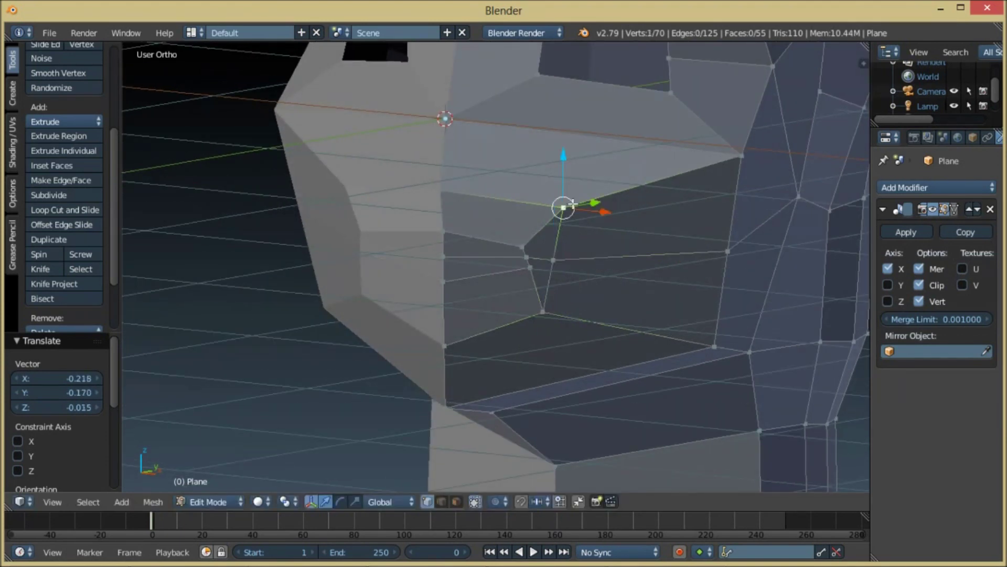
Step: Add one centred loop cut around the mouth between the lip surround and the outer face
middle_click_drag(573, 203, 535, 215)
key("ctrl+r")
left_click(528, 218)
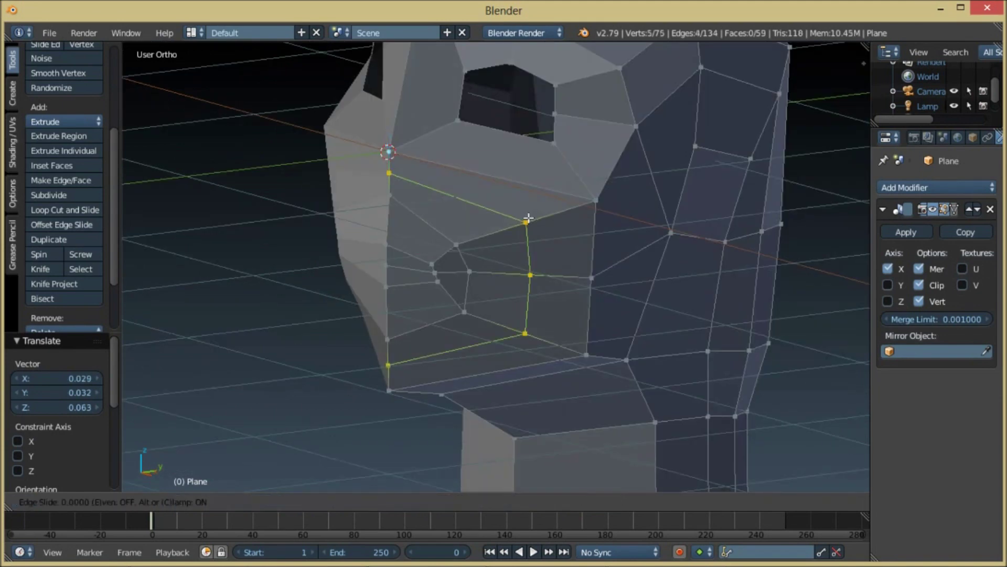
left_click(528, 218)
Step: Add one centred vertical loop cut from the lower eyelid through the mouth and chin down the neck
scroll(528, 218, "up", 2)
middle_click_drag(470, 183, 470, 255, "shift")
scroll(467, 252, "down", 2)
middle_click_drag(457, 247, 517, 241)
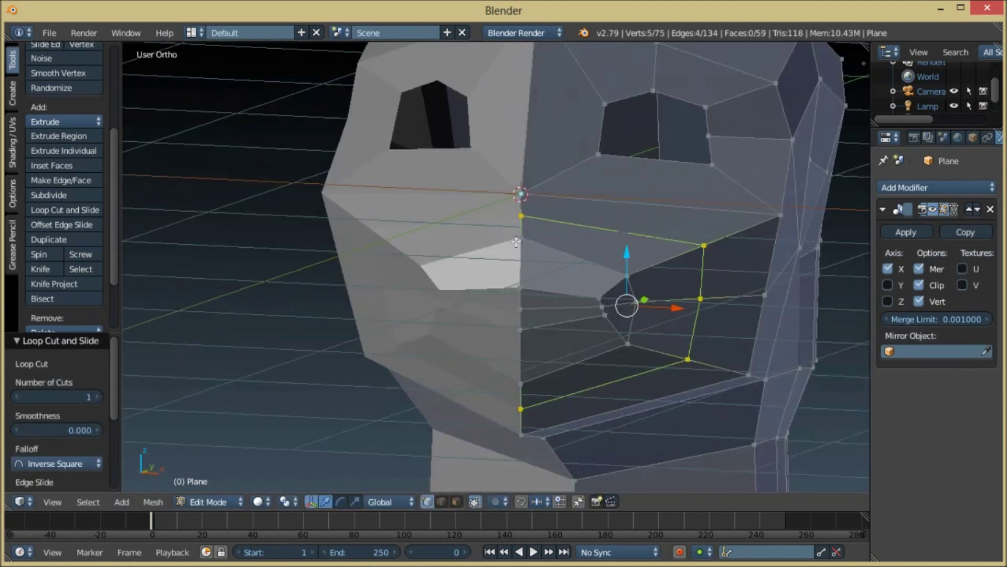
key("ctrl+r")
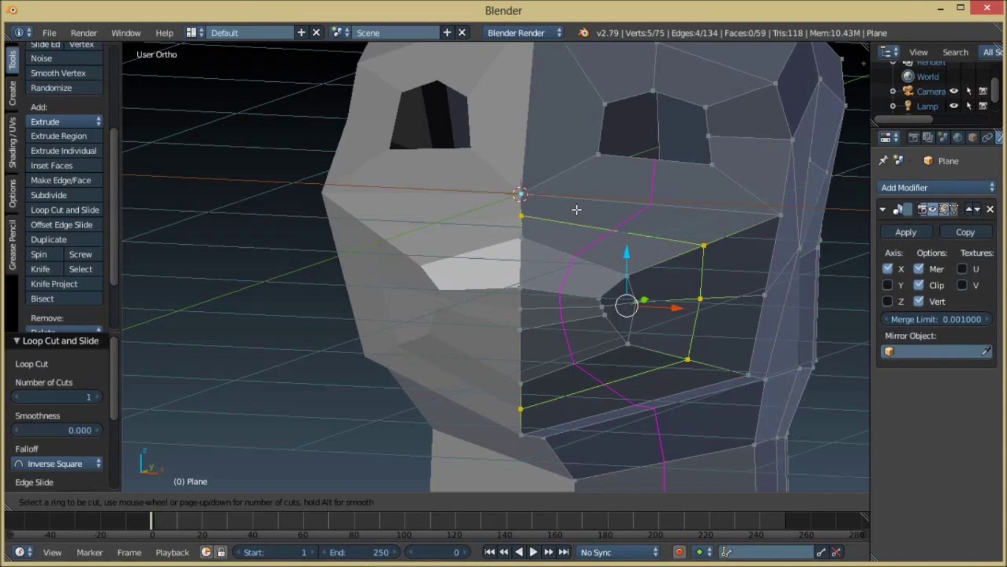
left_click(576, 209)
left_click(576, 209)
Step: Move the vertex beside the nose toward the centre line by about -0.183 along X, -0.081 along Y and 0.055 along Z
scroll(576, 209, "up", 4)
middle_click_drag(576, 209, 562, 220)
middle_click_drag(562, 220, 540, 325, "shift")
right_click_drag(690, 321, 579, 295)
left_click(590, 296)
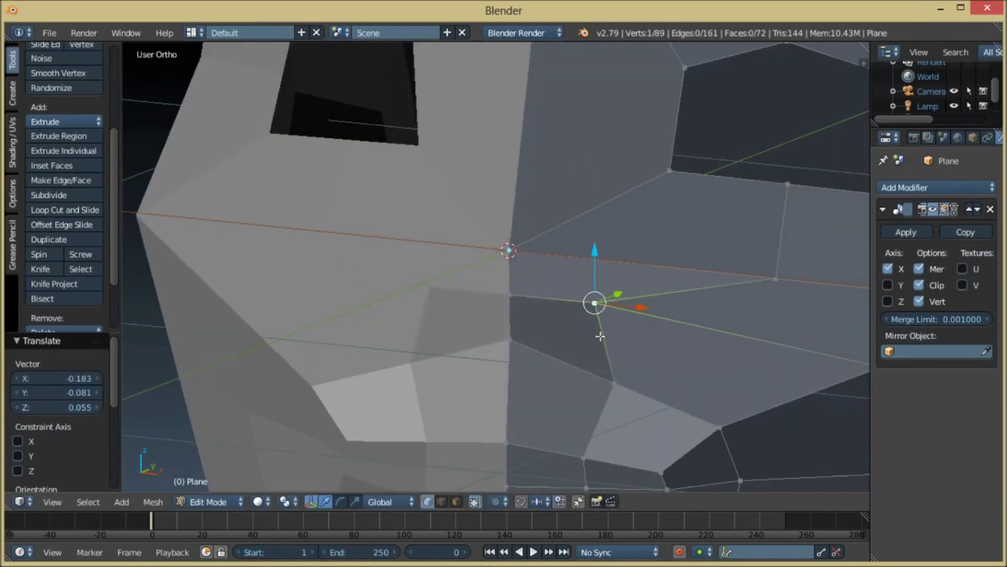
Step: Shift the lower vertex beside the nose toward the centre line and move the centre-line vertex by -0.011 X, -0.024 Y, -0.079 Z
right_click_drag(613, 372, 567, 373)
left_click(566, 373)
right_click_drag(509, 339, 504, 380)
left_click(504, 380)
Step: Extrude the small nose face beside the centre line forward by -0.090 along Y
scroll(450, 320, "down", 4)
middle_click_drag(503, 380, 399, 318)
scroll(486, 328, "up", 3)
left_click(456, 501)
right_click(394, 288)
key("e")
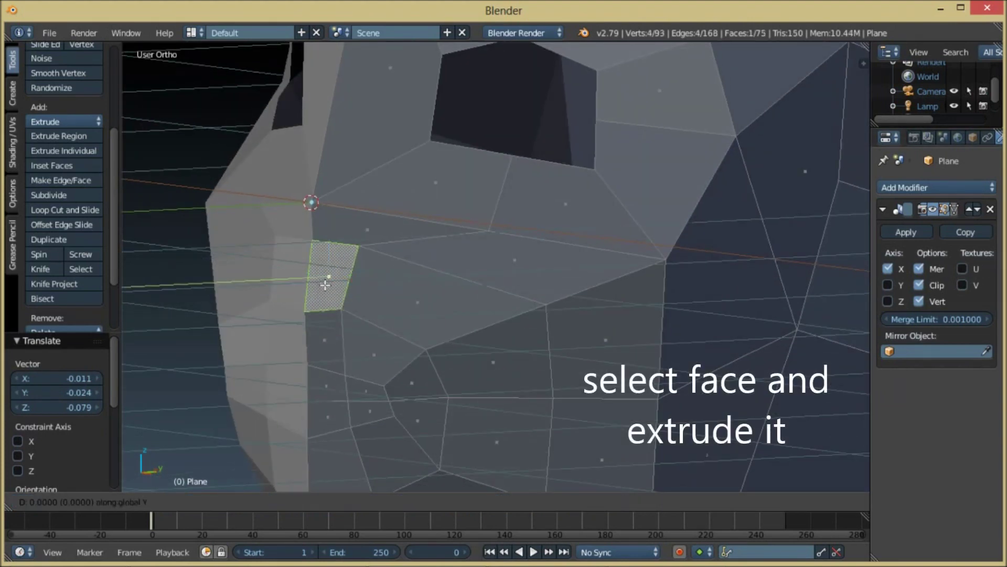
left_click(290, 285)
scroll(331, 269, "down", 4)
middle_click_drag(330, 270, 378, 299)
scroll(465, 302, "up", 6)
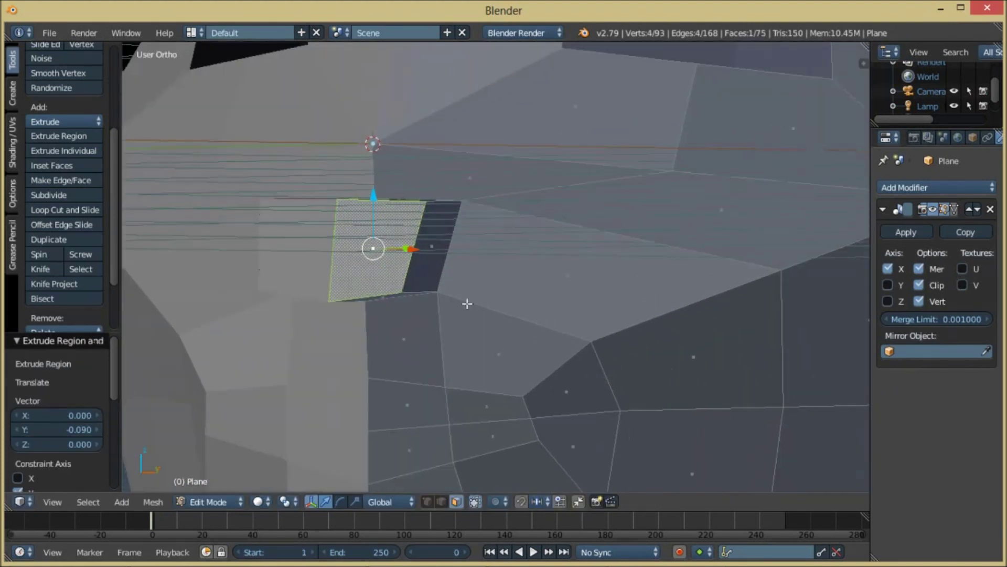
Step: Lower the upper vertices of the extruded nose block along Z, one of them by -0.046, to slope the nose
left_click(528, 270)
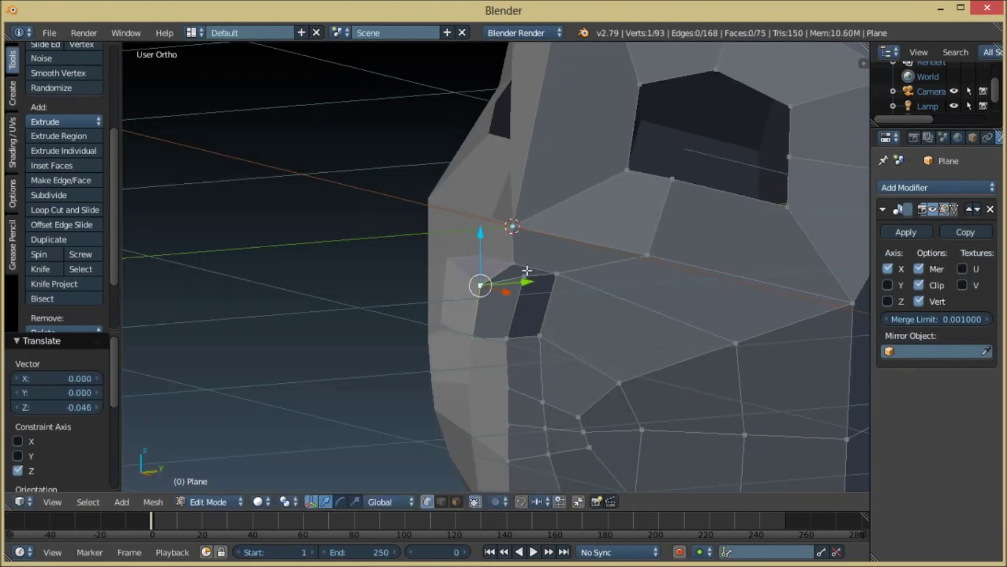
left_click(527, 272)
right_click(525, 274)
left_click_drag(524, 218, 538, 256)
right_click(511, 261)
left_click(538, 256)
Step: Lower the middle and outer vertices on the eye opening's upper edge slightly along Z
middle_click_drag(535, 252, 573, 233)
scroll(574, 233, "up", 5)
right_click(751, 115)
left_click_drag(752, 77, 747, 92)
right_click(661, 126)
left_click_drag(656, 93, 658, 104)
scroll(654, 126, "down", 1)
middle_click_drag(651, 145, 569, 288, "shift")
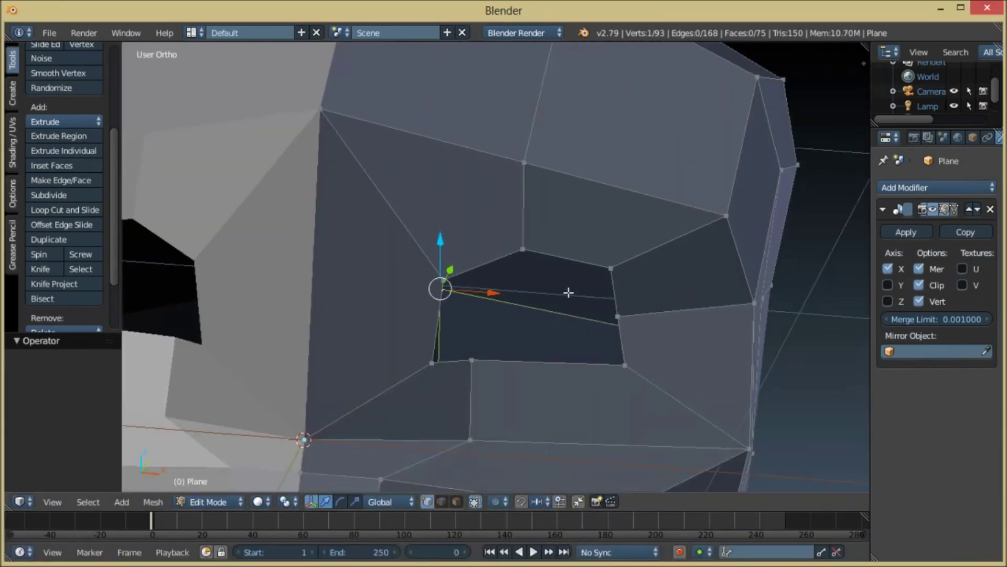
Step: Add one centred loop cut around the eye opening between its rim and the surrounding face
key("ctrl+r")
left_click(411, 238)
right_click(411, 237)
scroll(394, 213, "up", 5)
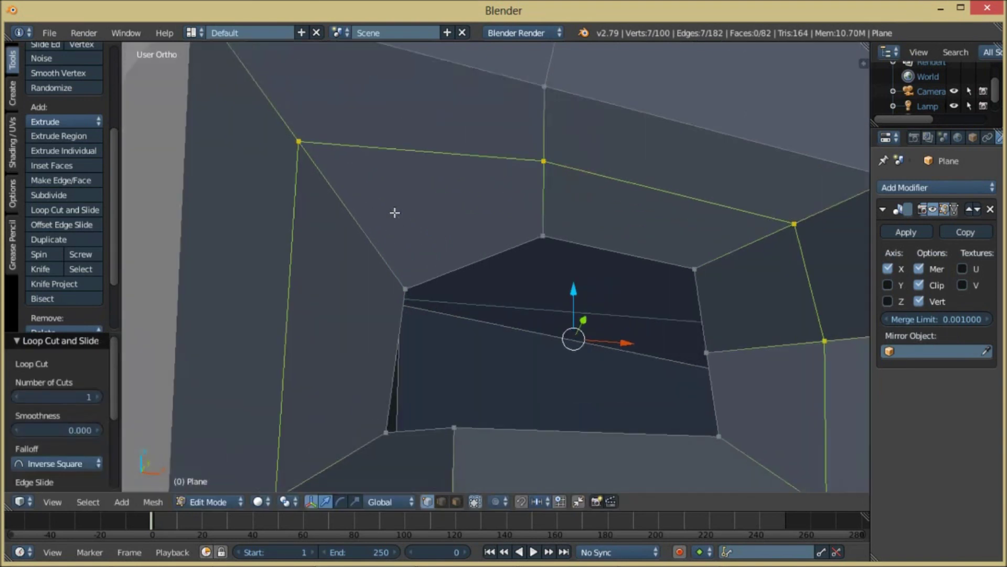
Step: Knife a new edge from the eye loop's upper inner corner across to the centre line
left_click(41, 268)
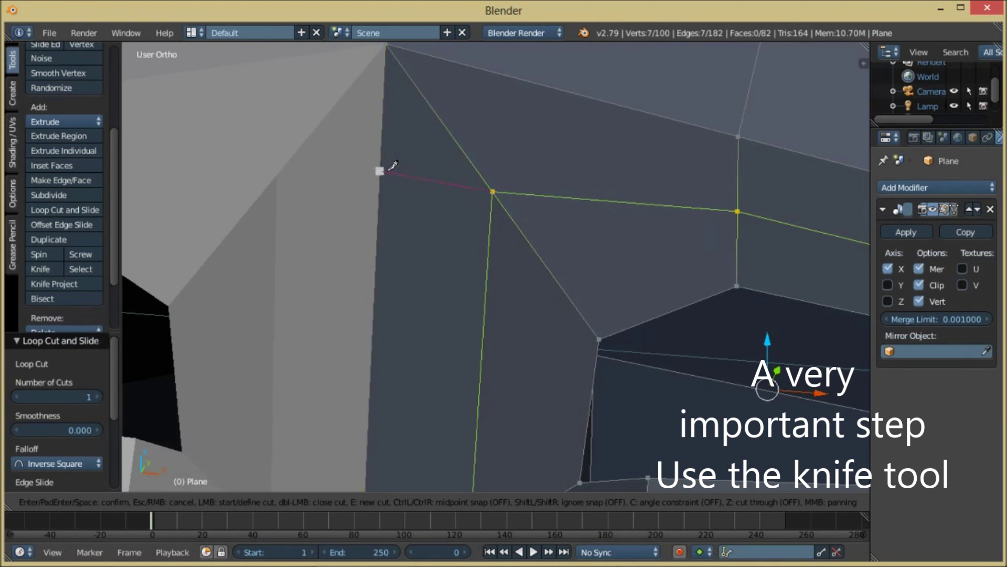
left_click(392, 167)
key("Return")
Step: Dissolve the diagonal edge between the brow's centre-line vertex and the eye loop's upper inner corner
scroll(393, 170, "down", 2)
right_click(420, 112)
right_click(494, 214, "shift")
key("x")
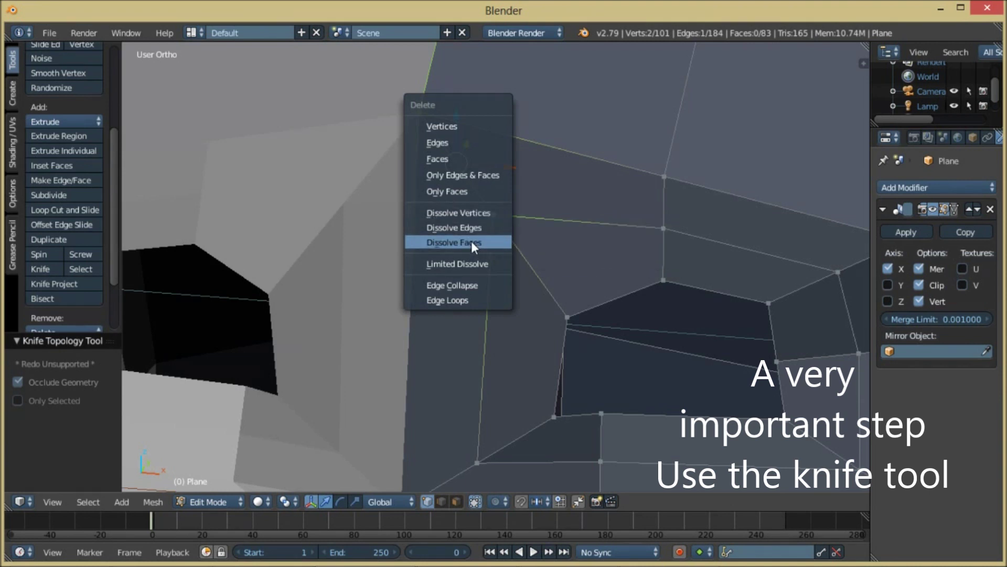
left_click(471, 229)
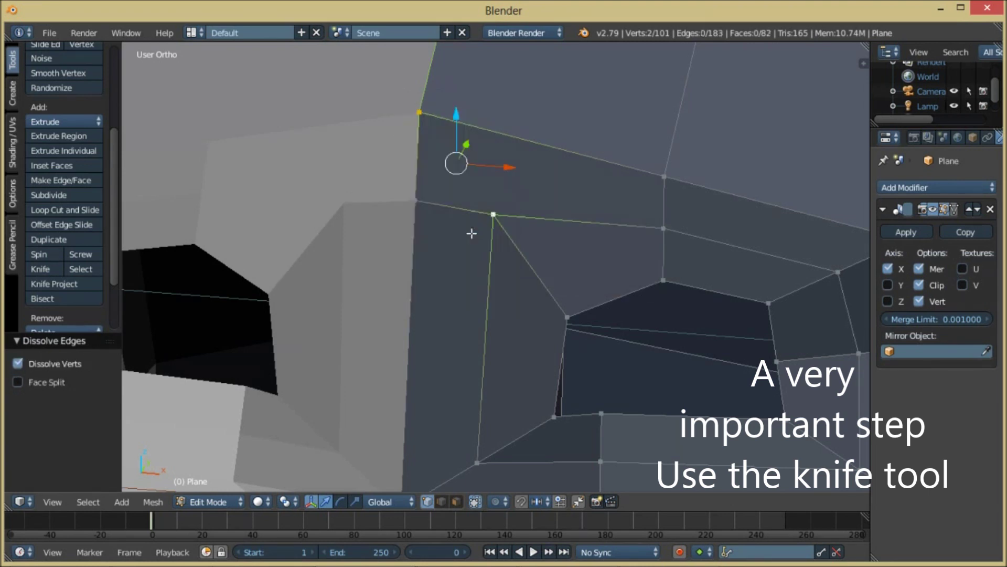
Step: Begin another knife cut at the eye loop's upper inner corner
scroll(395, 213, "down", 6)
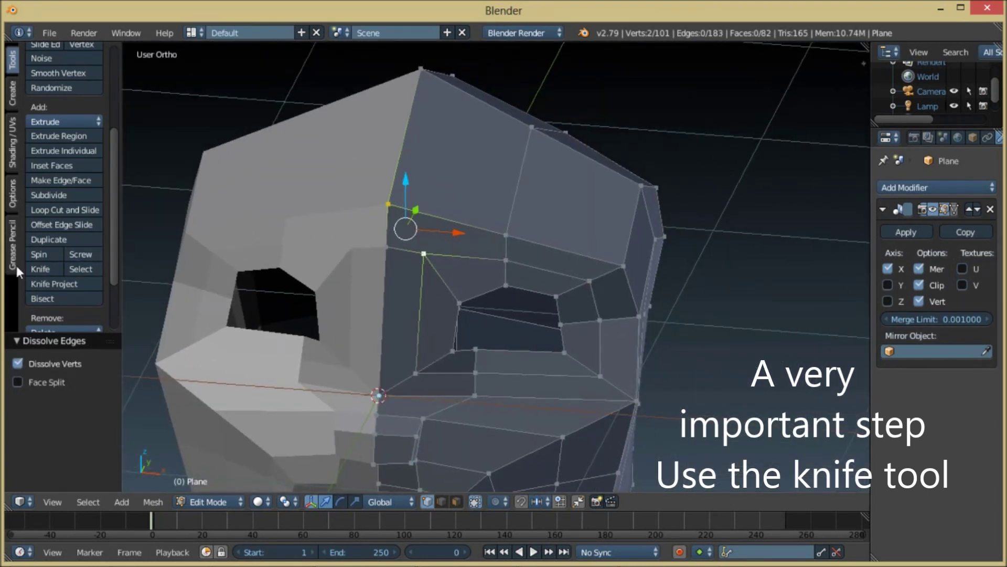
left_click(31, 267)
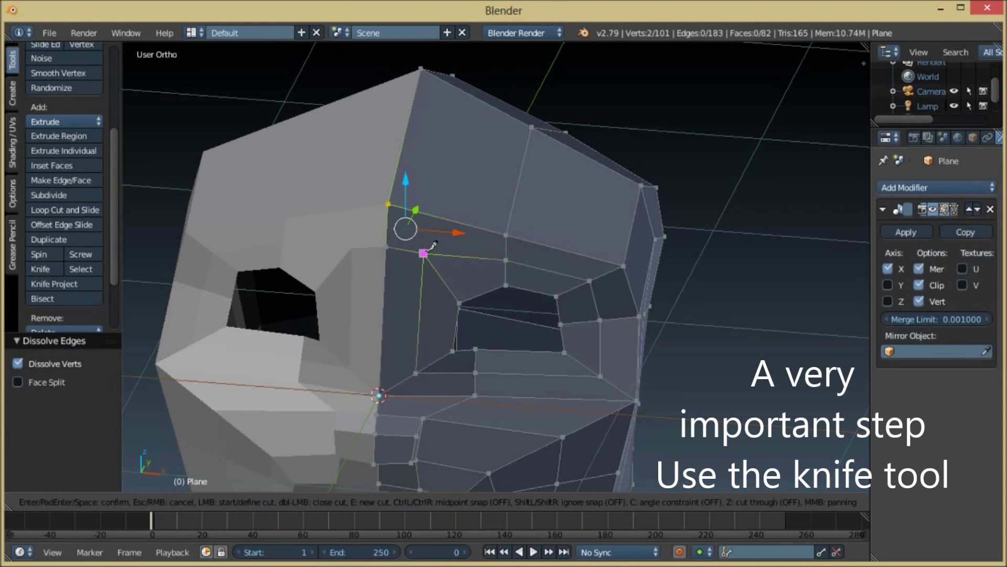